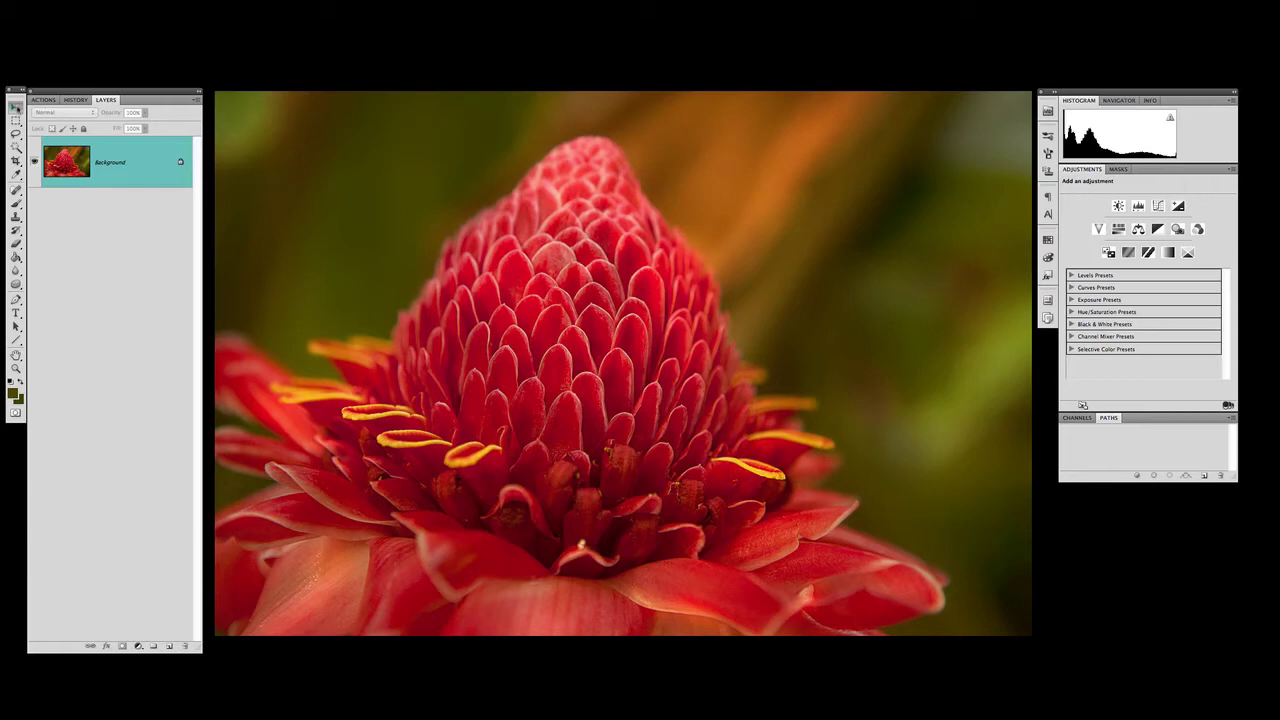
Step: Play the Color Swap action from the Actions panel and continue past its sampling instructions
{"action": "left_click", "coordinate": [42, 100]}
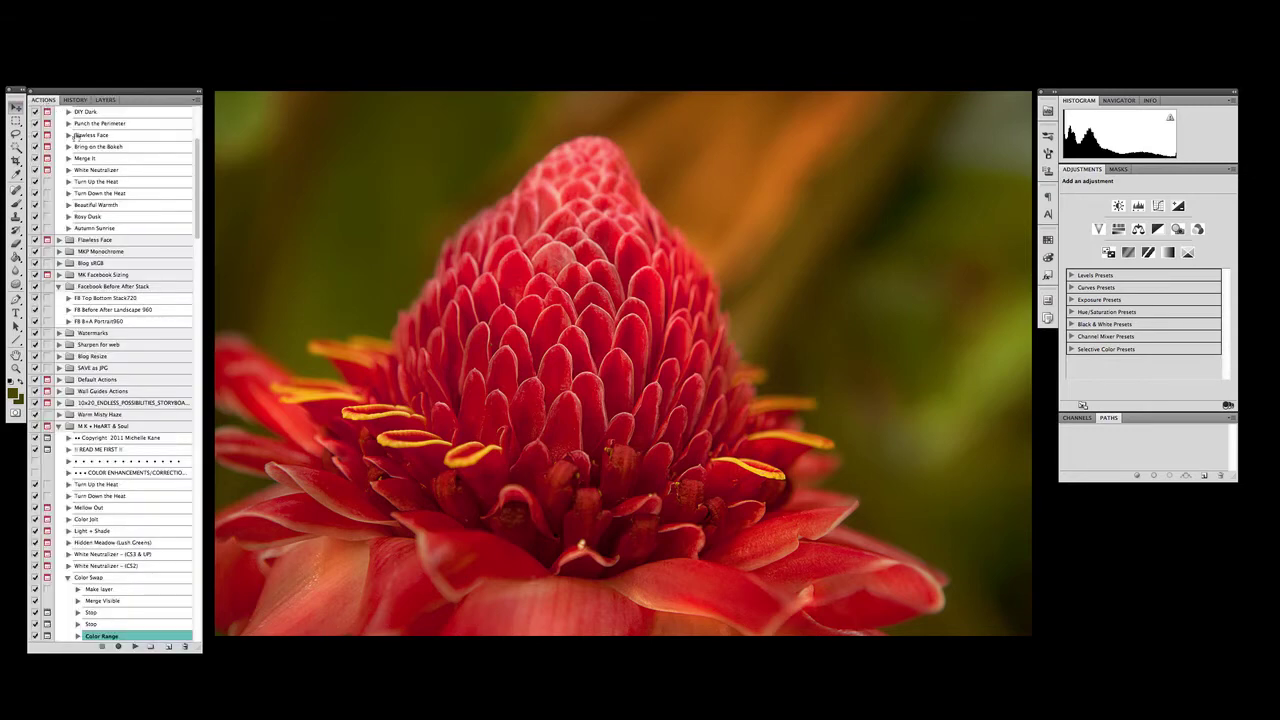
{"action": "scroll", "coordinate": [140, 355], "scroll_direction": "up", "scroll_amount": 5}
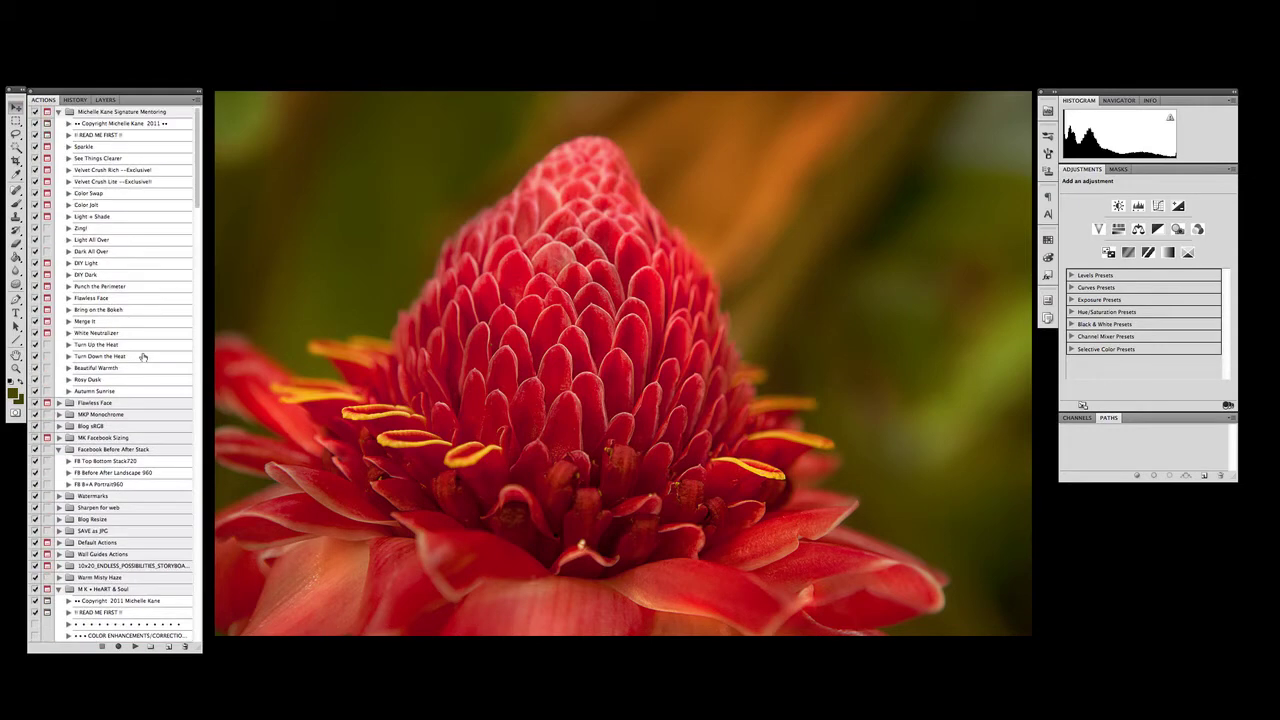
{"action": "left_click", "coordinate": [107, 194]}
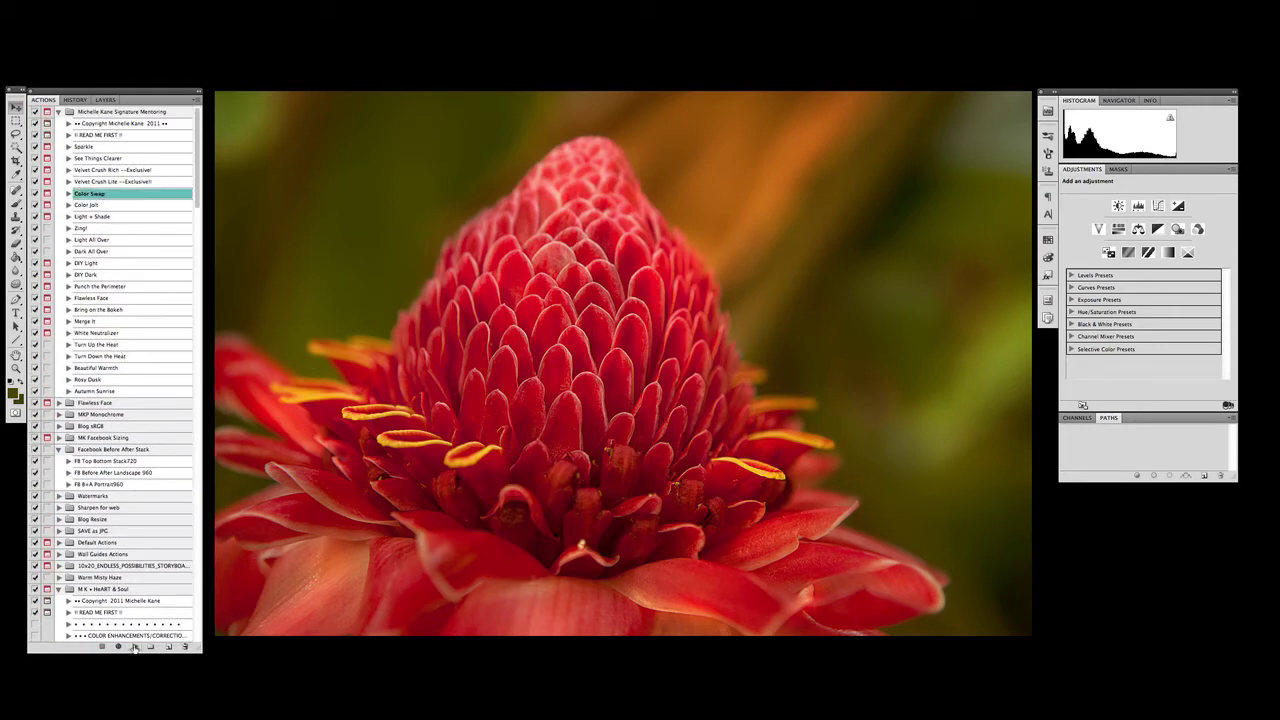
{"action": "left_click", "coordinate": [135, 647]}
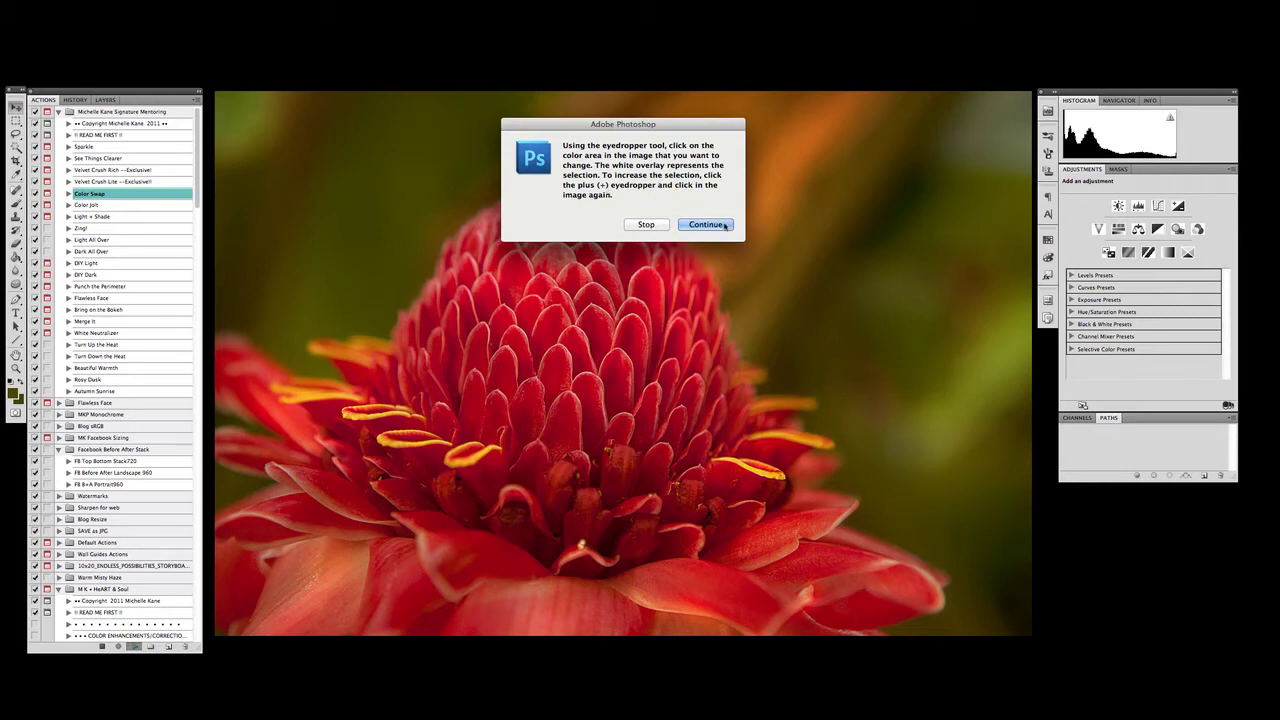
{"action": "left_click", "coordinate": [724, 225]}
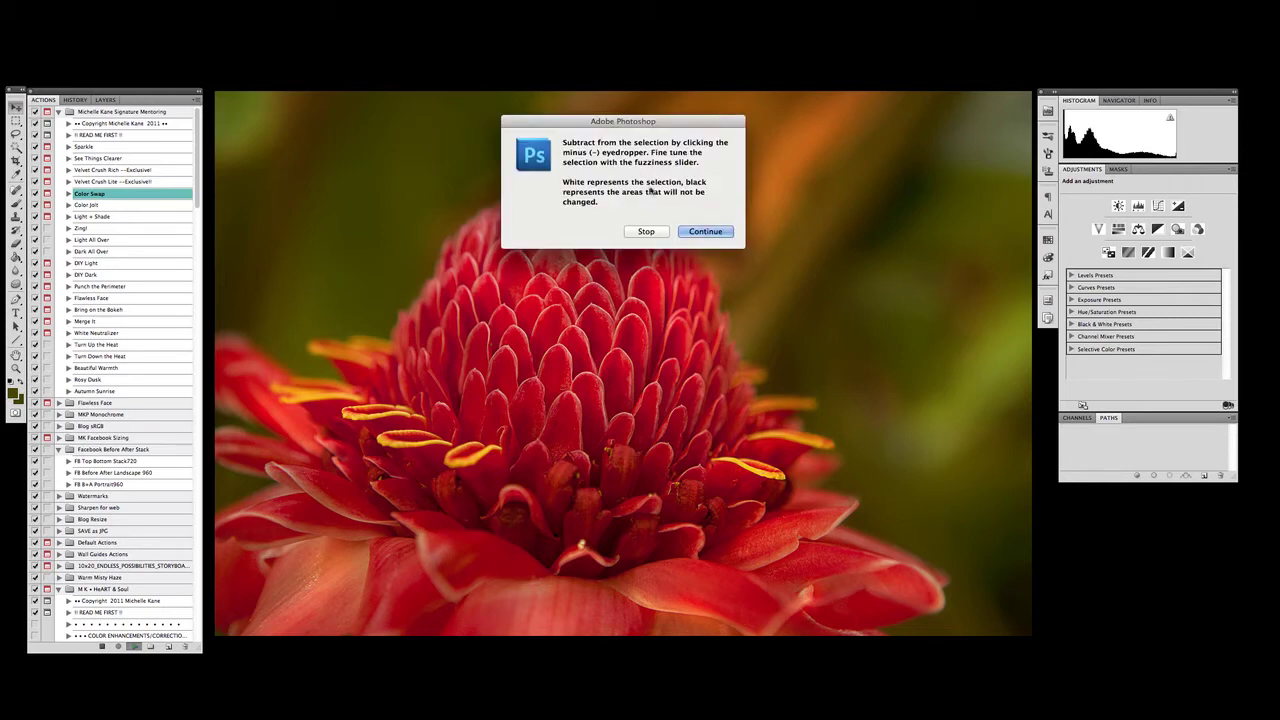
Step: In Color Range, sample the green background behind the flower, keeping the dialog off the photo
{"action": "left_click", "coordinate": [696, 236]}
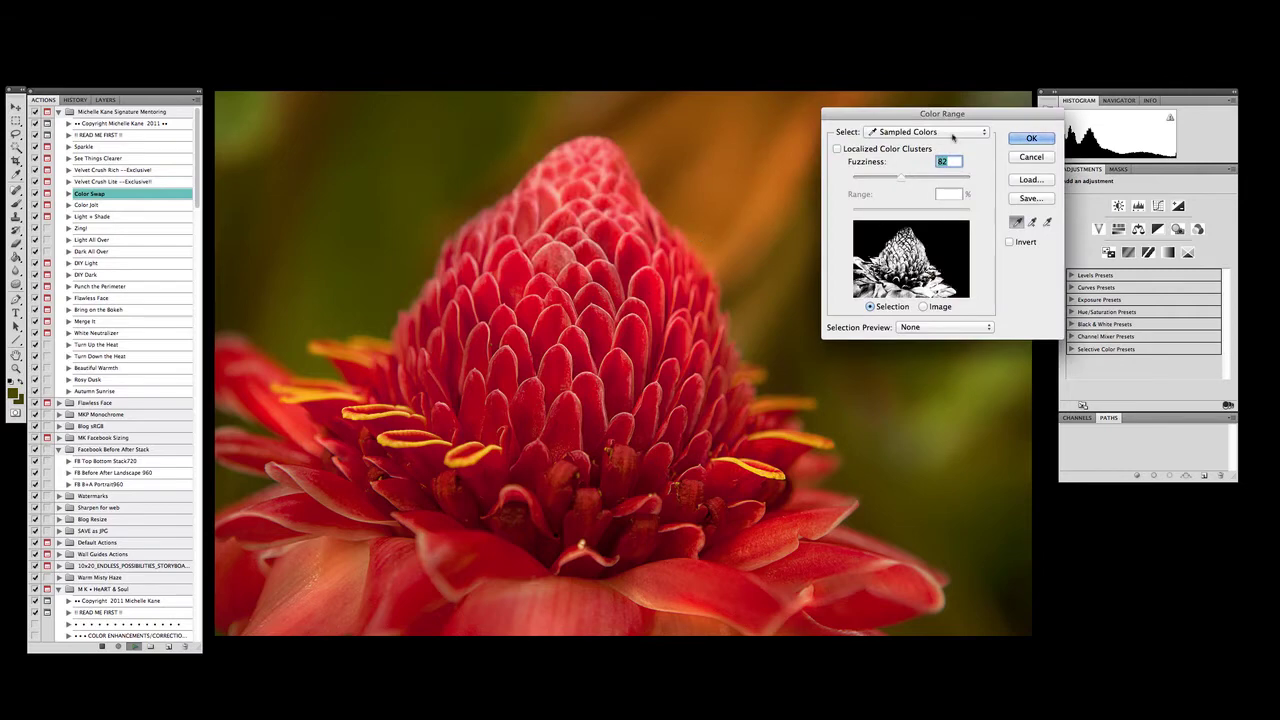
{"action": "left_click_drag", "start_coordinate": [952, 120], "coordinate": [869, 114]}
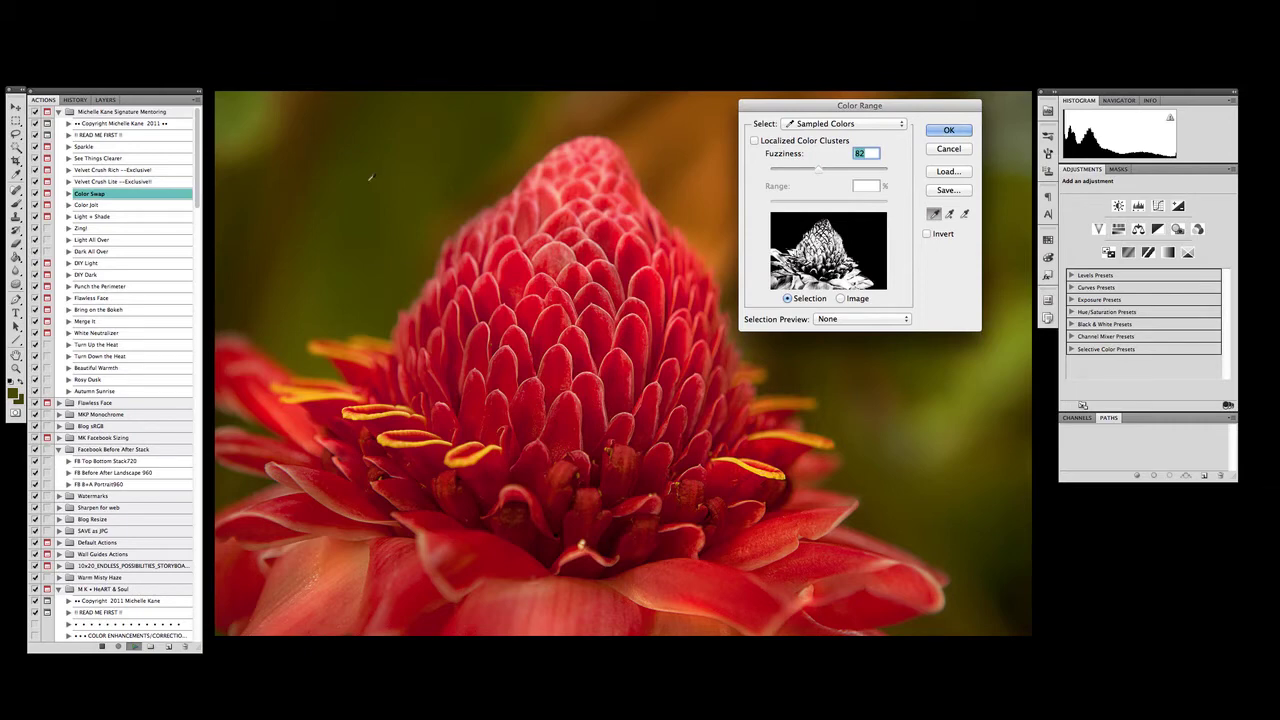
{"action": "left_click", "coordinate": [392, 191]}
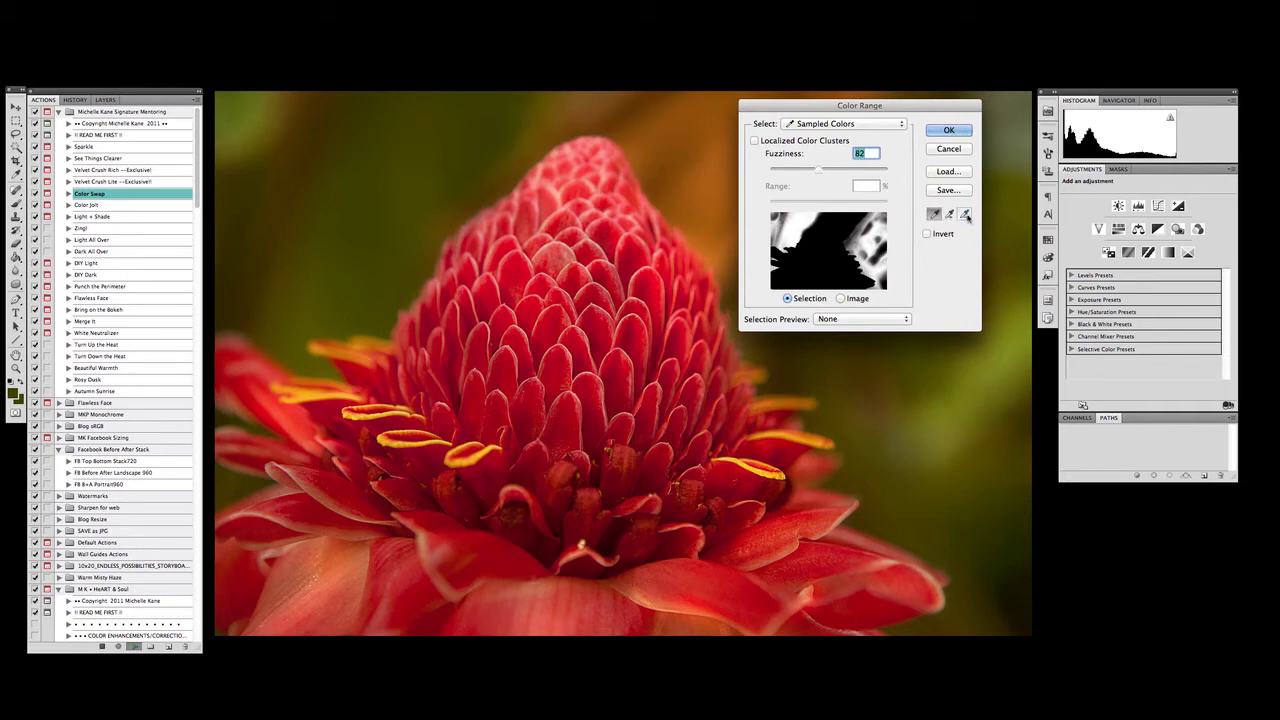
{"action": "left_click_drag", "start_coordinate": [922, 105], "coordinate": [1209, 215]}
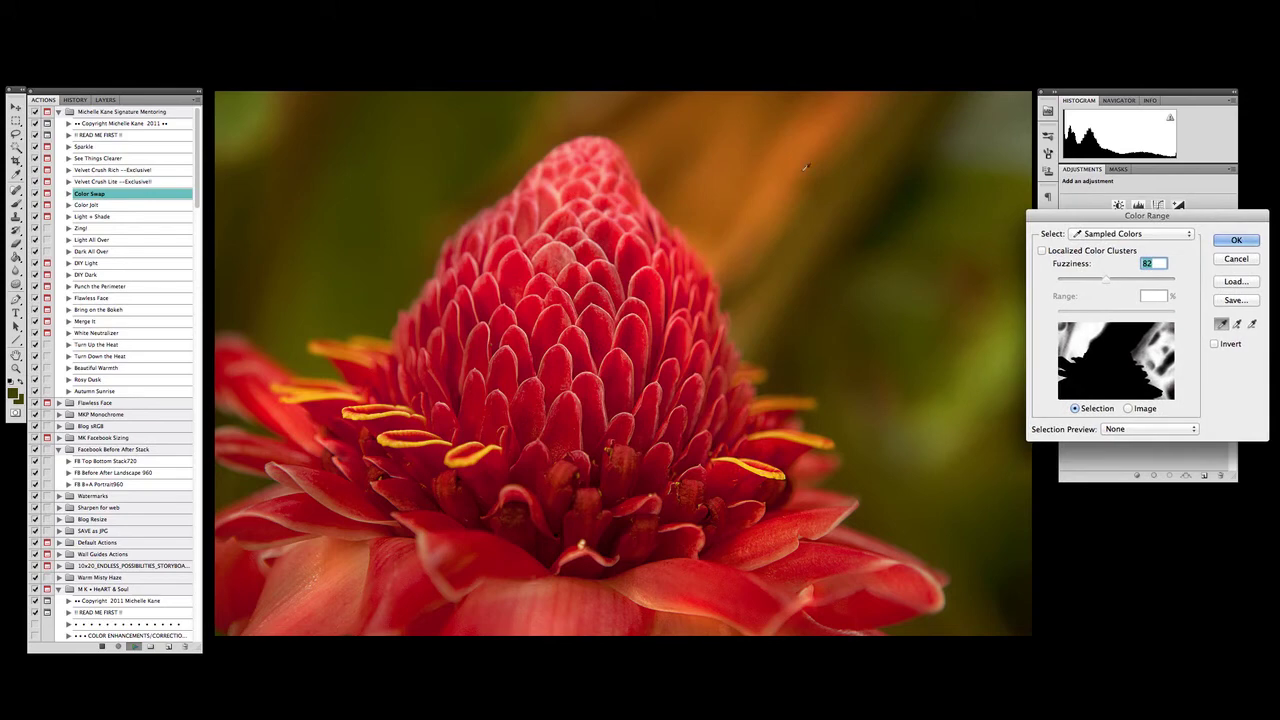
Step: Add the orange background to the sample, then subtract orange areas back out
{"action": "left_click", "coordinate": [1237, 324]}
{"action": "left_click", "coordinate": [744, 147]}
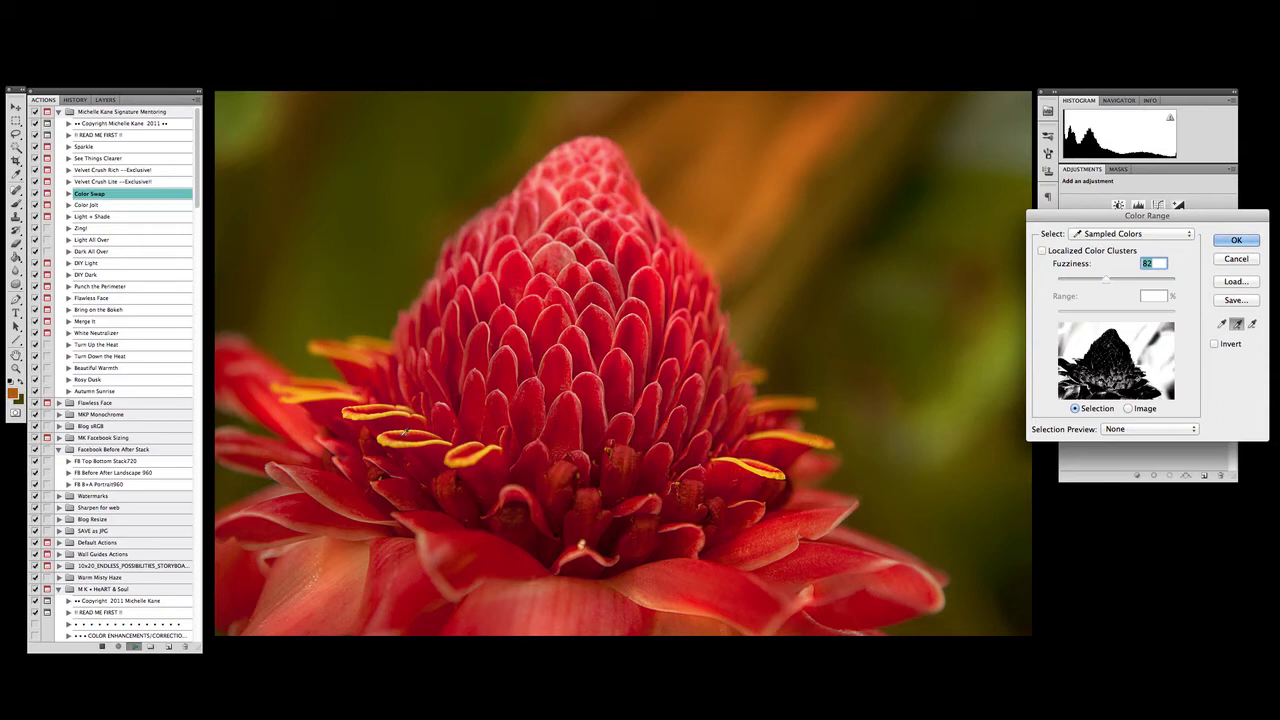
{"action": "left_click", "coordinate": [1222, 324]}
{"action": "left_click", "coordinate": [1252, 324]}
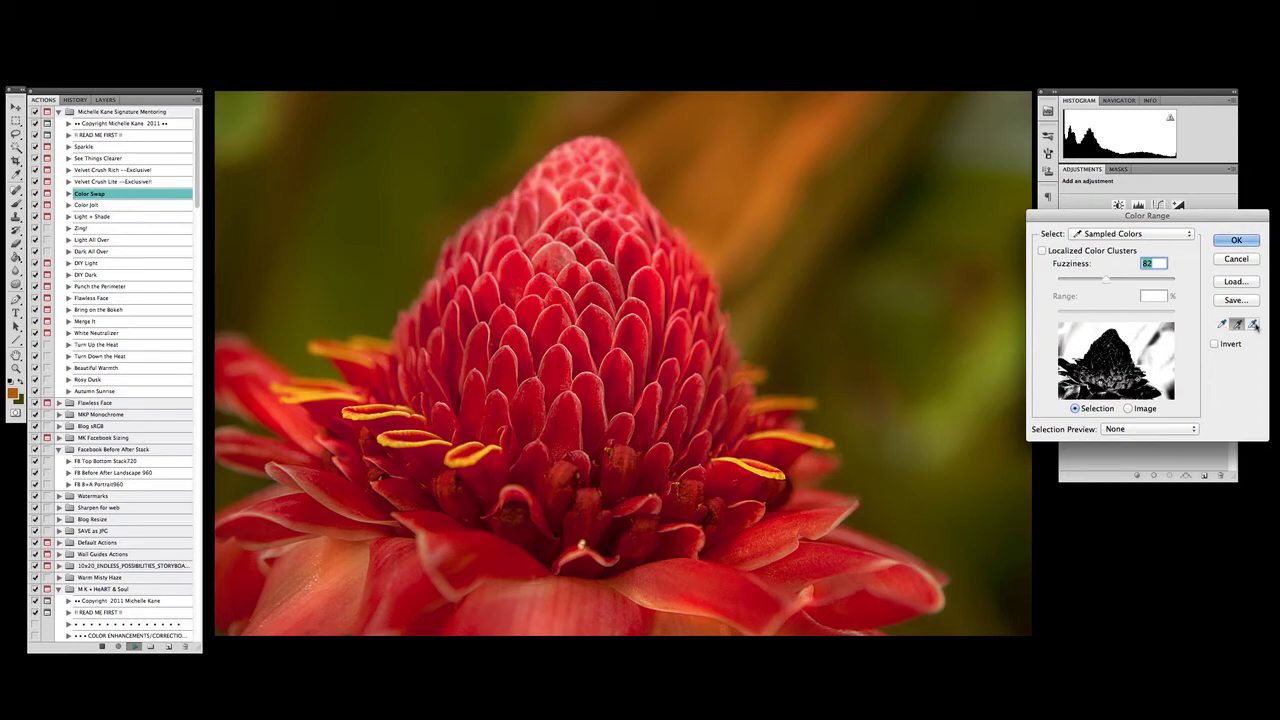
{"action": "left_click", "coordinate": [786, 172]}
{"action": "mouse_move", "coordinate": [772, 176]}
{"action": "left_mouse_down"}
{"action": "mouse_move", "coordinate": [694, 140]}
{"action": "mouse_move", "coordinate": [746, 122]}
{"action": "left_mouse_up"}
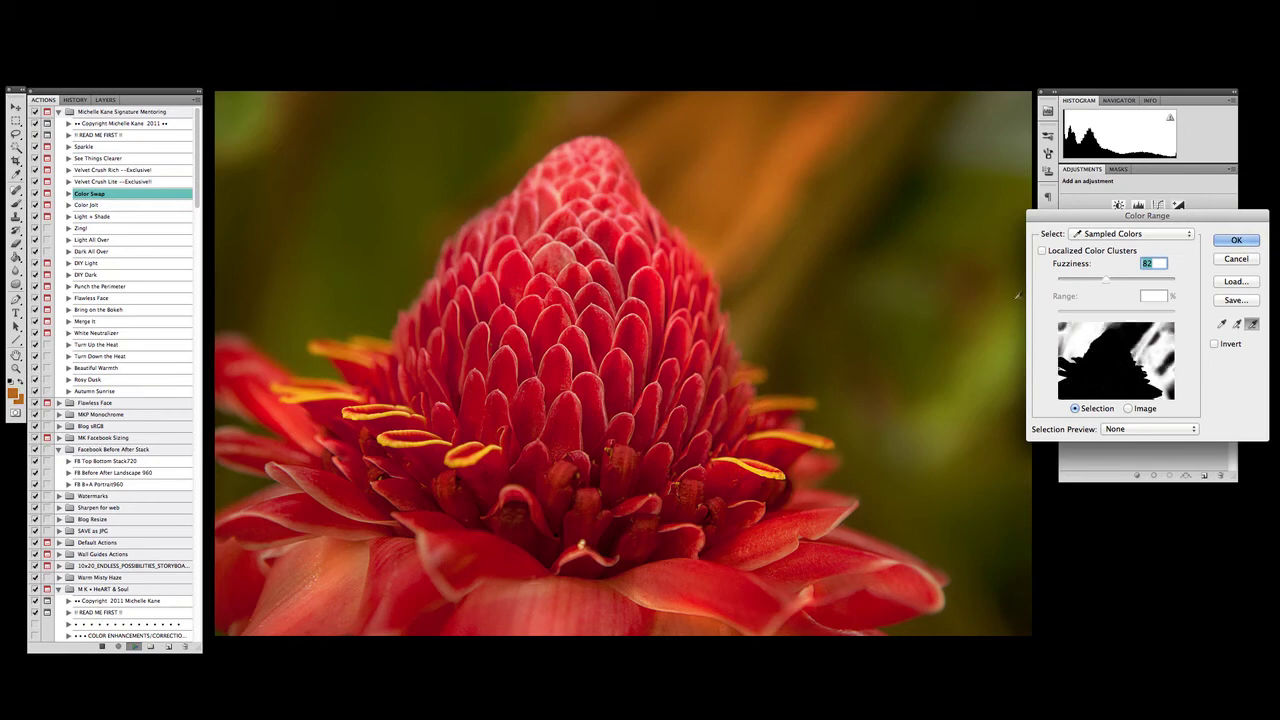
Step: Resample the Color Range selection from several red spots on the flower's petals and cone
{"action": "left_click", "coordinate": [1221, 325]}
{"action": "left_click", "coordinate": [1222, 325]}
{"action": "left_click", "coordinate": [601, 325]}
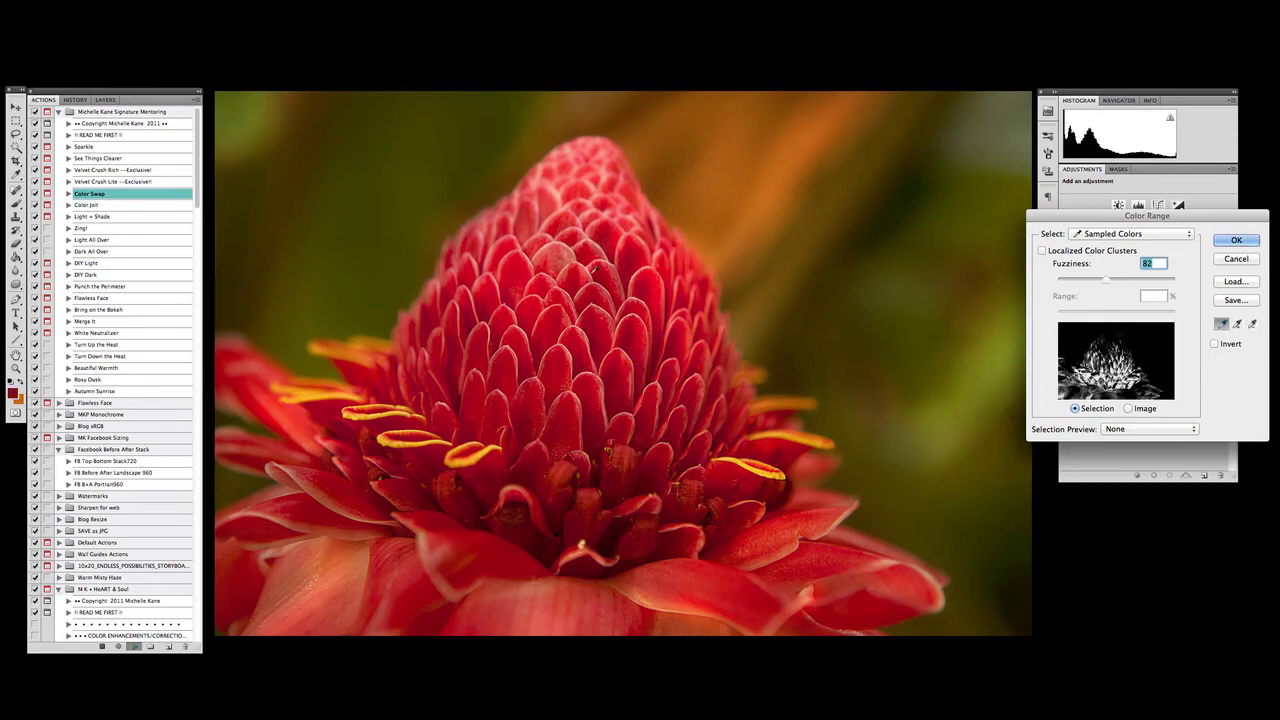
{"action": "left_click", "coordinate": [578, 270]}
{"action": "left_click", "coordinate": [580, 195]}
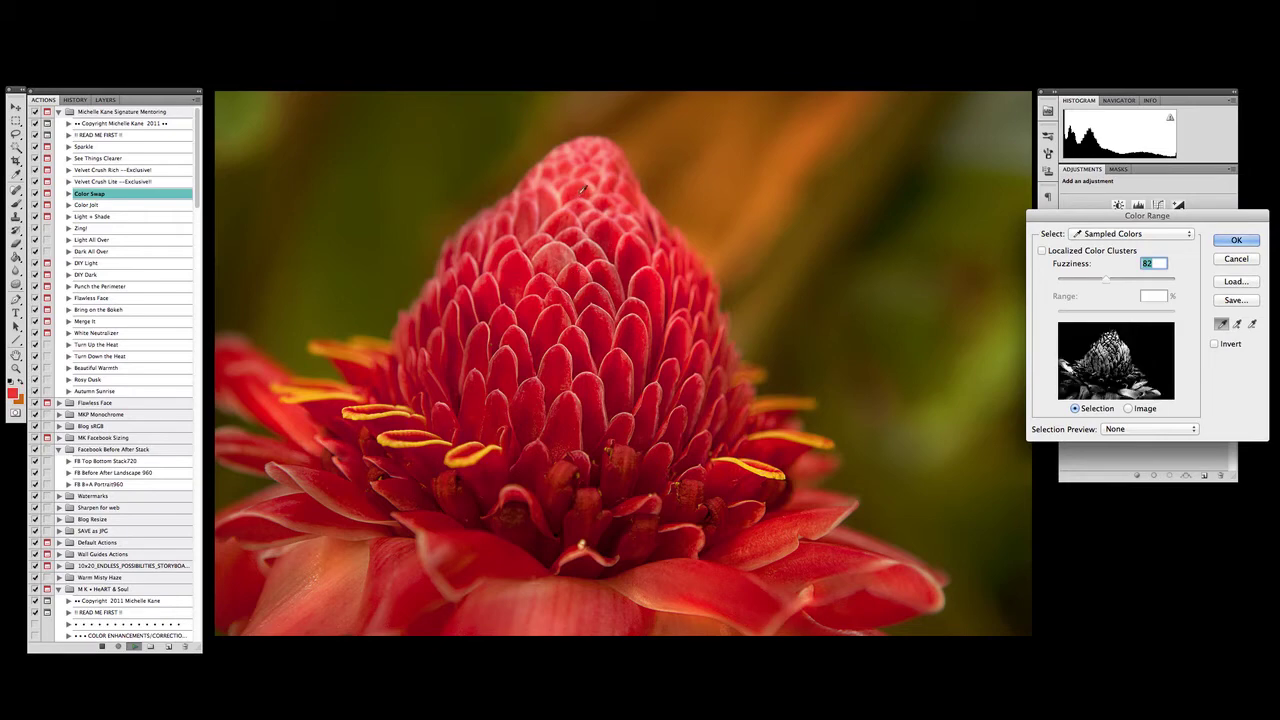
{"action": "left_click_drag", "start_coordinate": [1155, 216], "coordinate": [860, 129]}
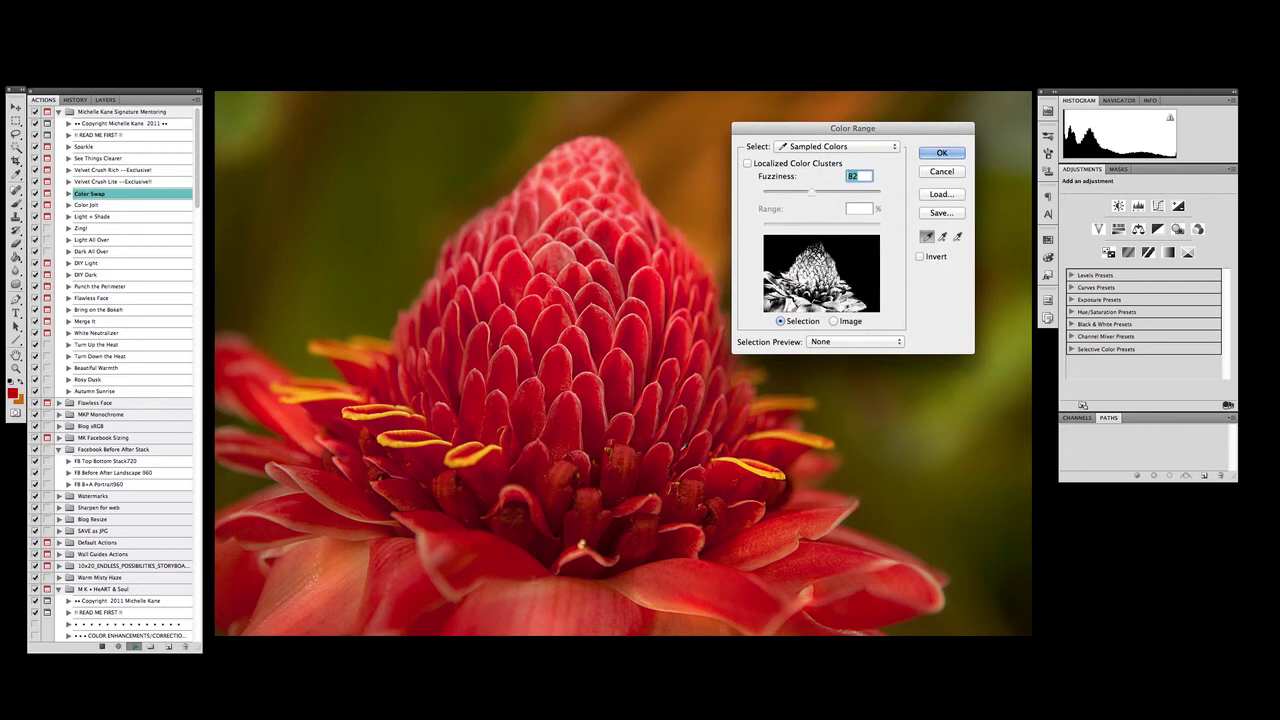
{"action": "left_click", "coordinate": [657, 282]}
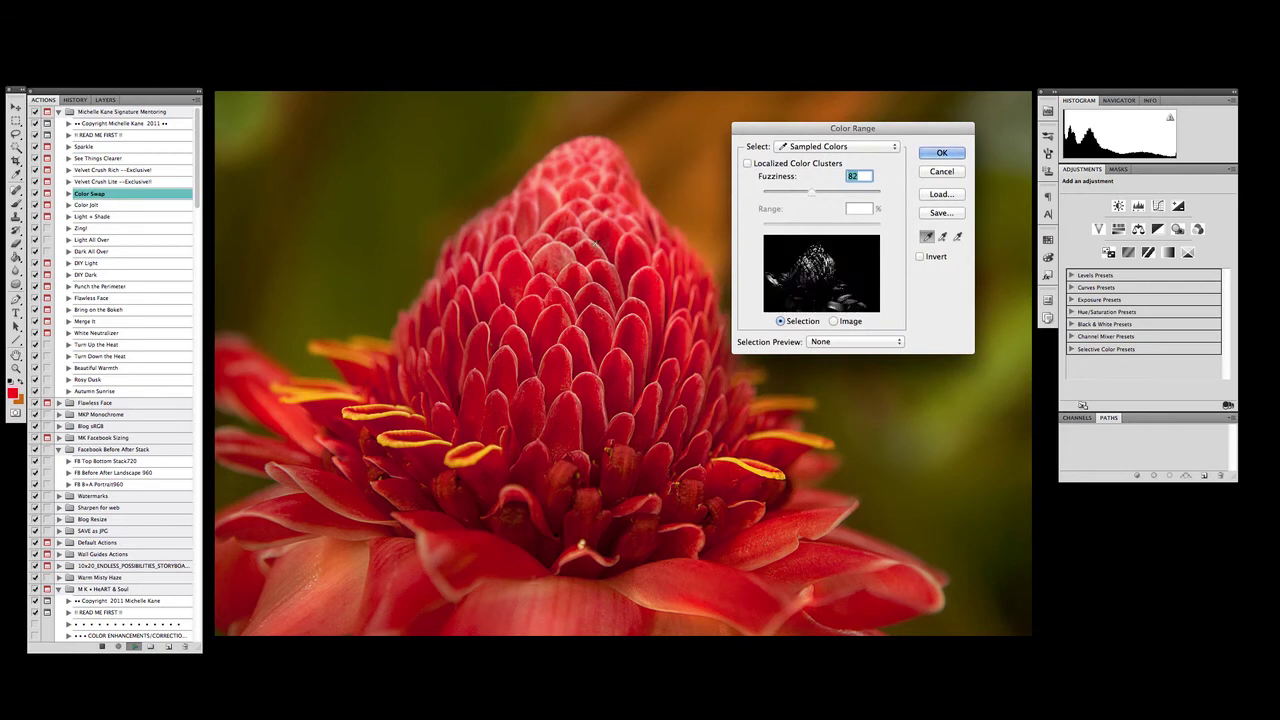
{"action": "left_click", "coordinate": [472, 270]}
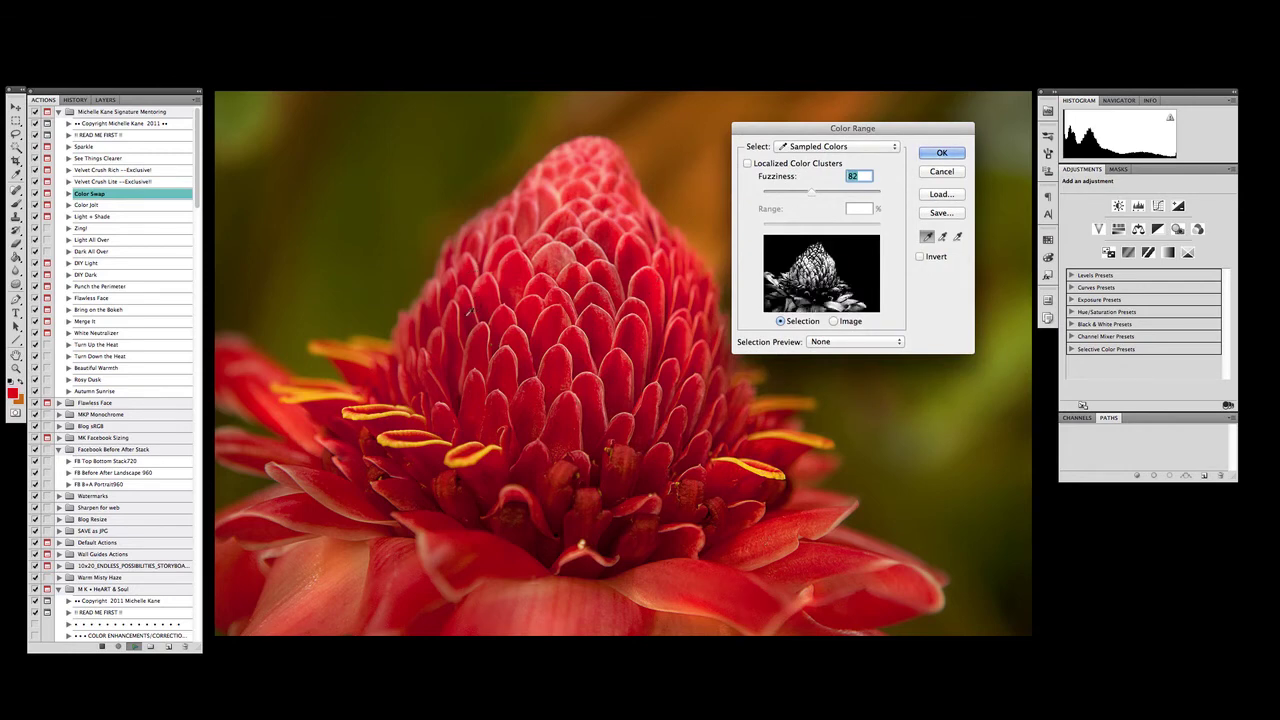
{"action": "left_click", "coordinate": [538, 262]}
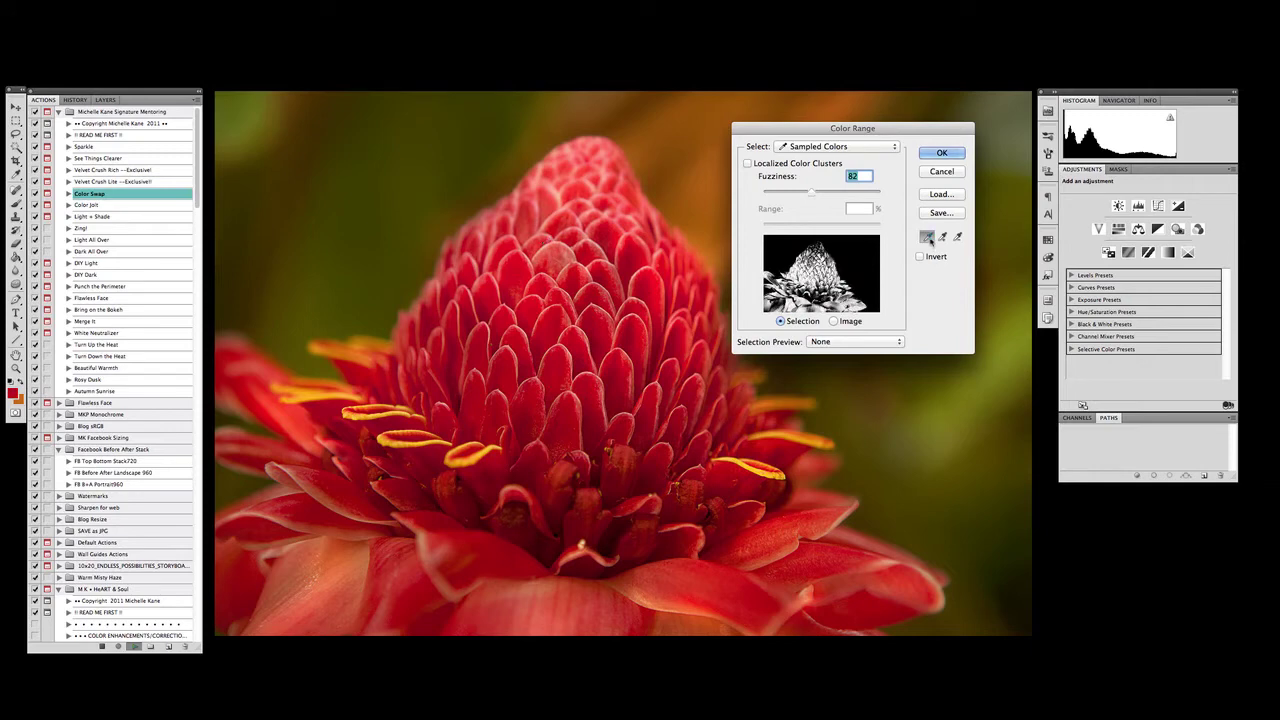
{"action": "left_click", "coordinate": [632, 239]}
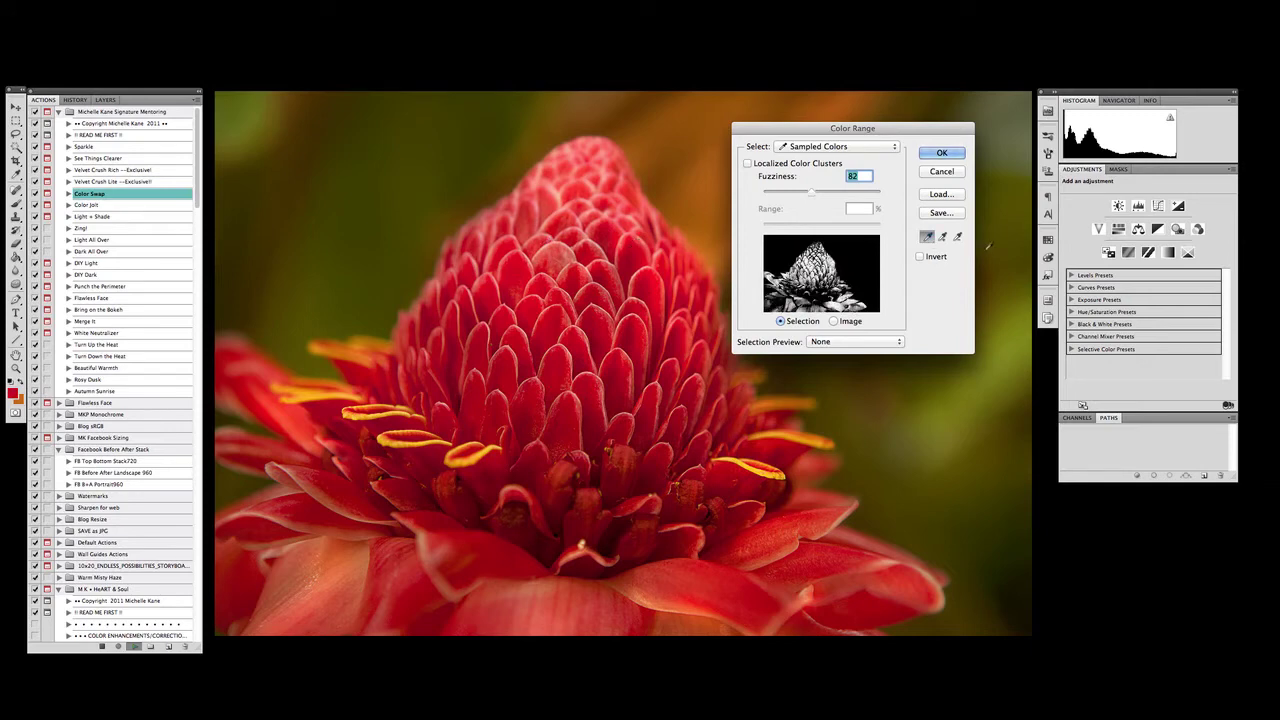
Step: Add more of the flower with Add to Sample, then resample a deeper red
{"action": "left_click", "coordinate": [942, 237]}
{"action": "left_click", "coordinate": [573, 204]}
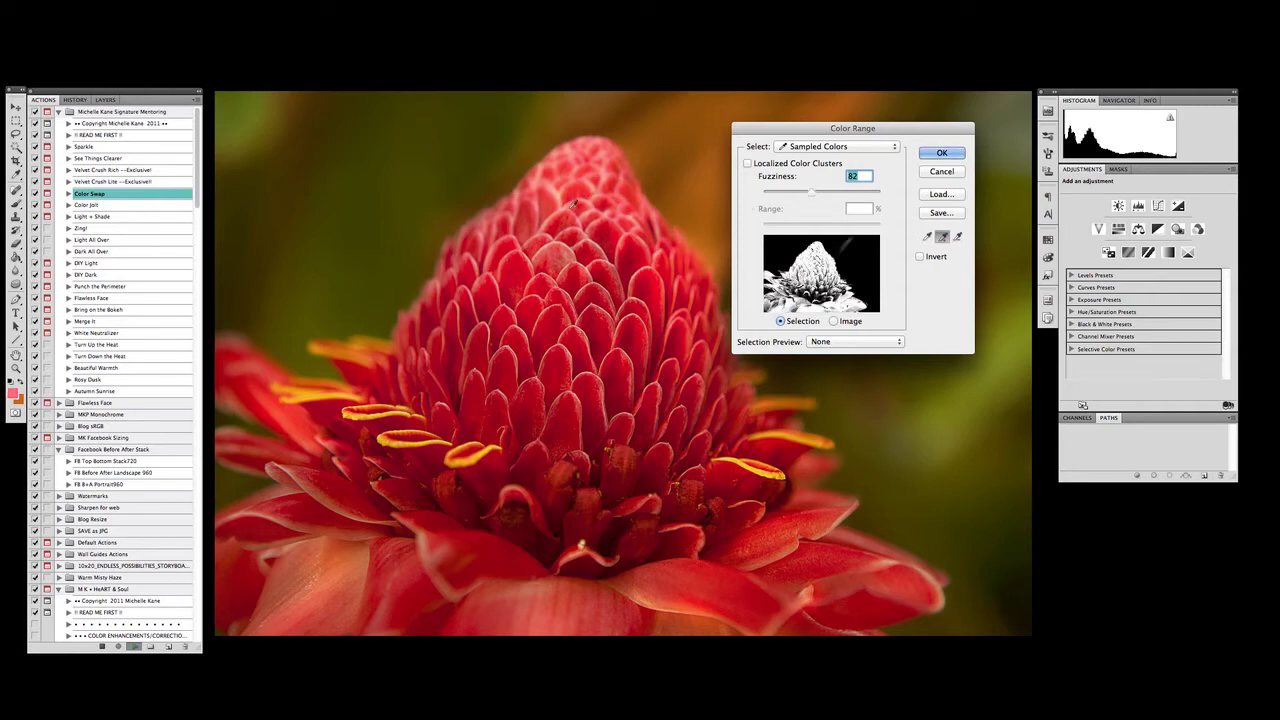
{"action": "left_click", "coordinate": [928, 237]}
{"action": "left_click", "coordinate": [597, 323]}
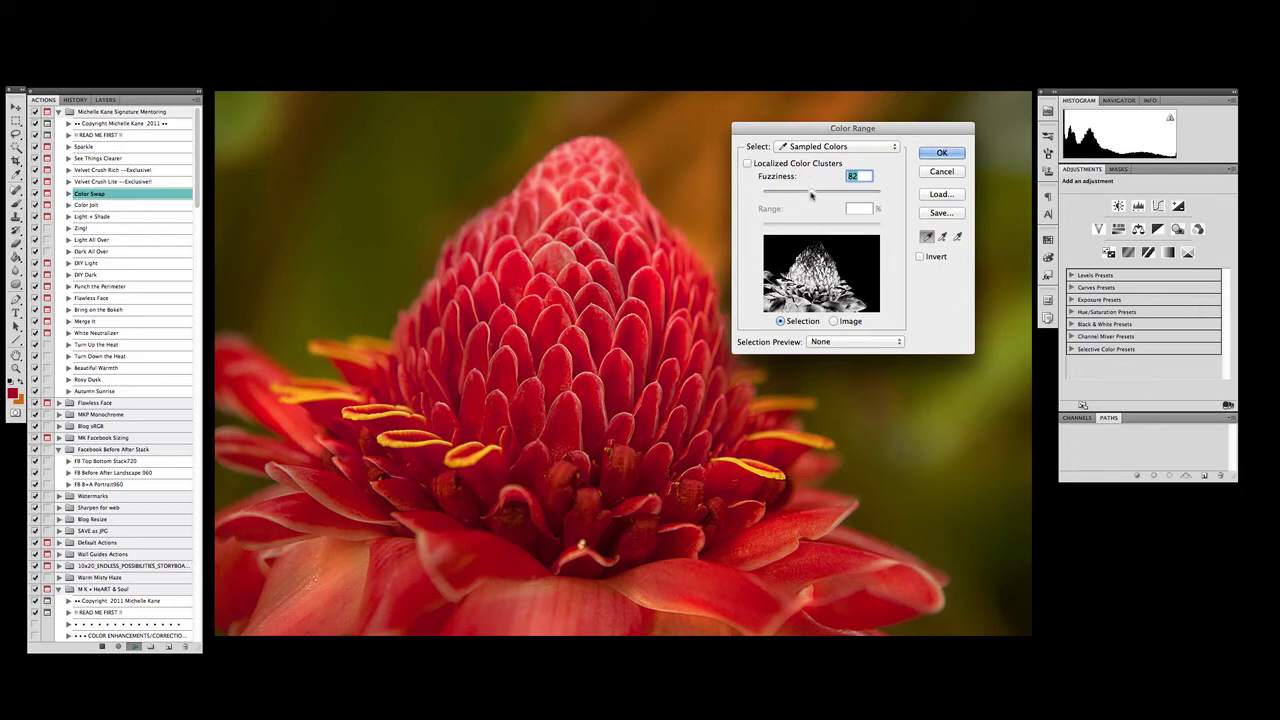
Step: Raise Fuzziness to widen the red selection, then bring it back down to about 85
{"action": "left_click_drag", "start_coordinate": [811, 195], "coordinate": [847, 195]}
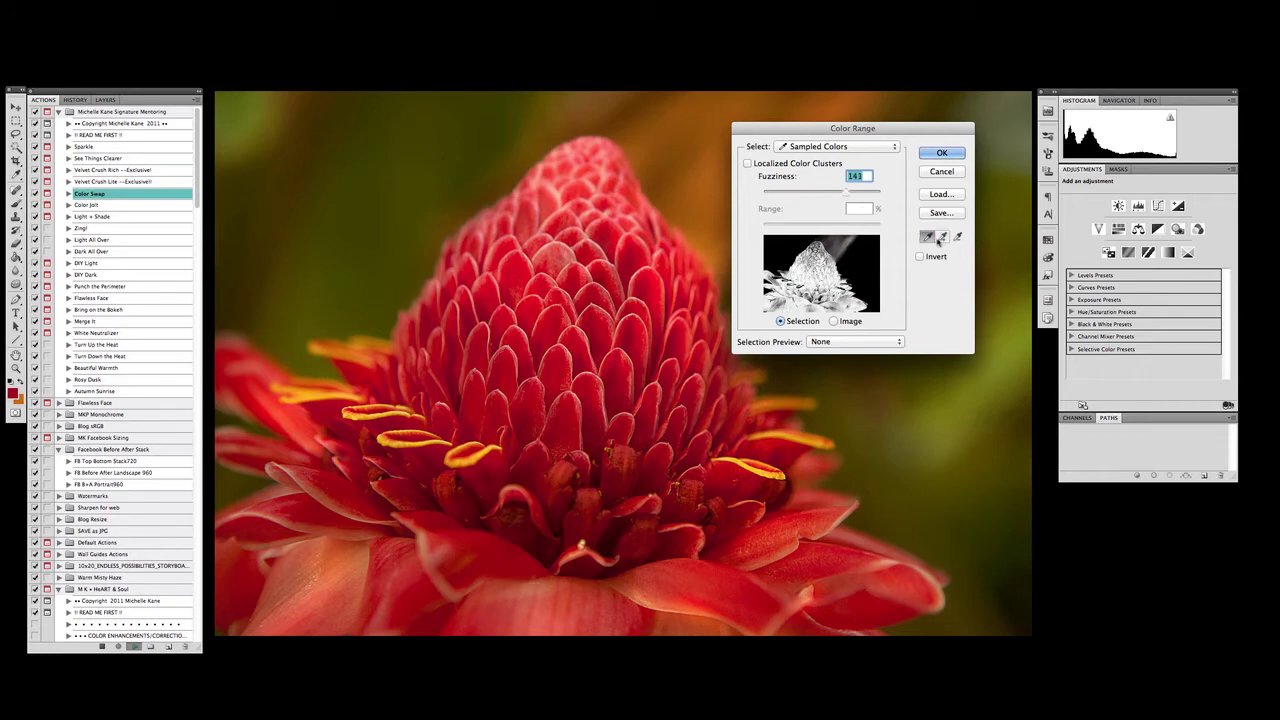
{"action": "left_click_drag", "start_coordinate": [847, 195], "coordinate": [817, 191]}
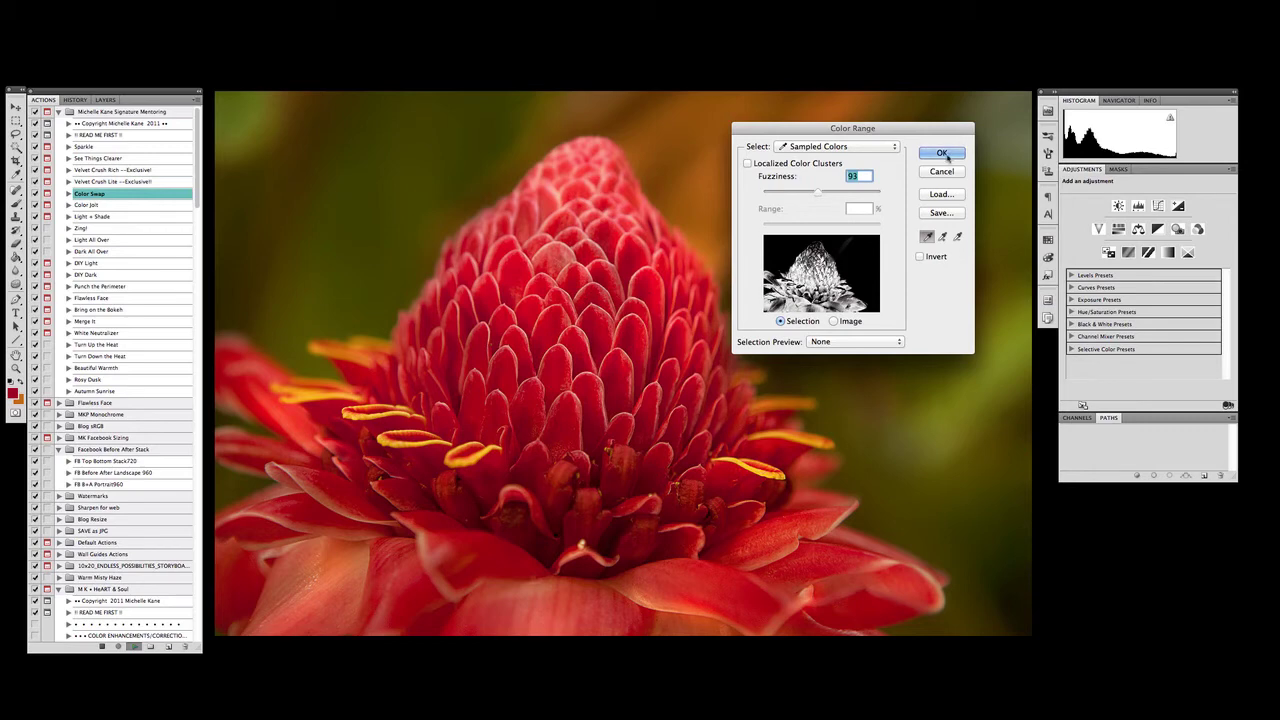
{"action": "left_click_drag", "start_coordinate": [818, 193], "coordinate": [811, 196]}
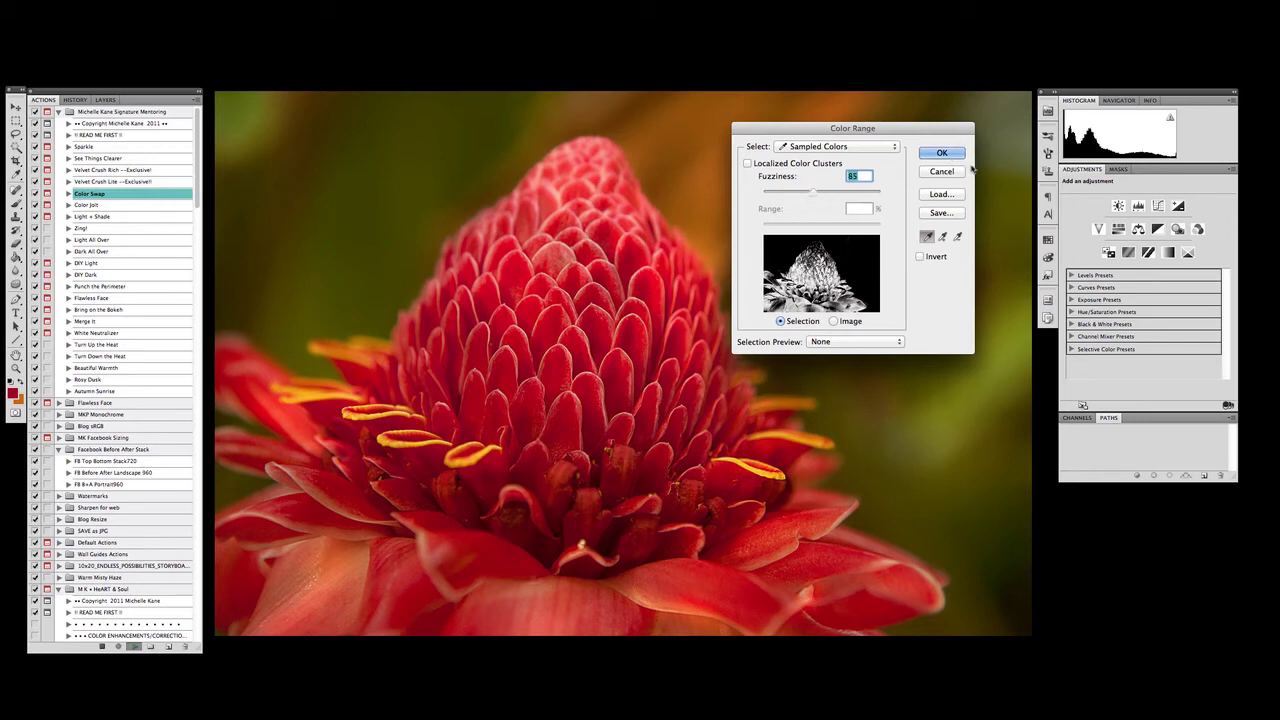
Step: Accept the flower selection and continue past the Hue/Saturation adjustment instructions
{"action": "left_click", "coordinate": [942, 152]}
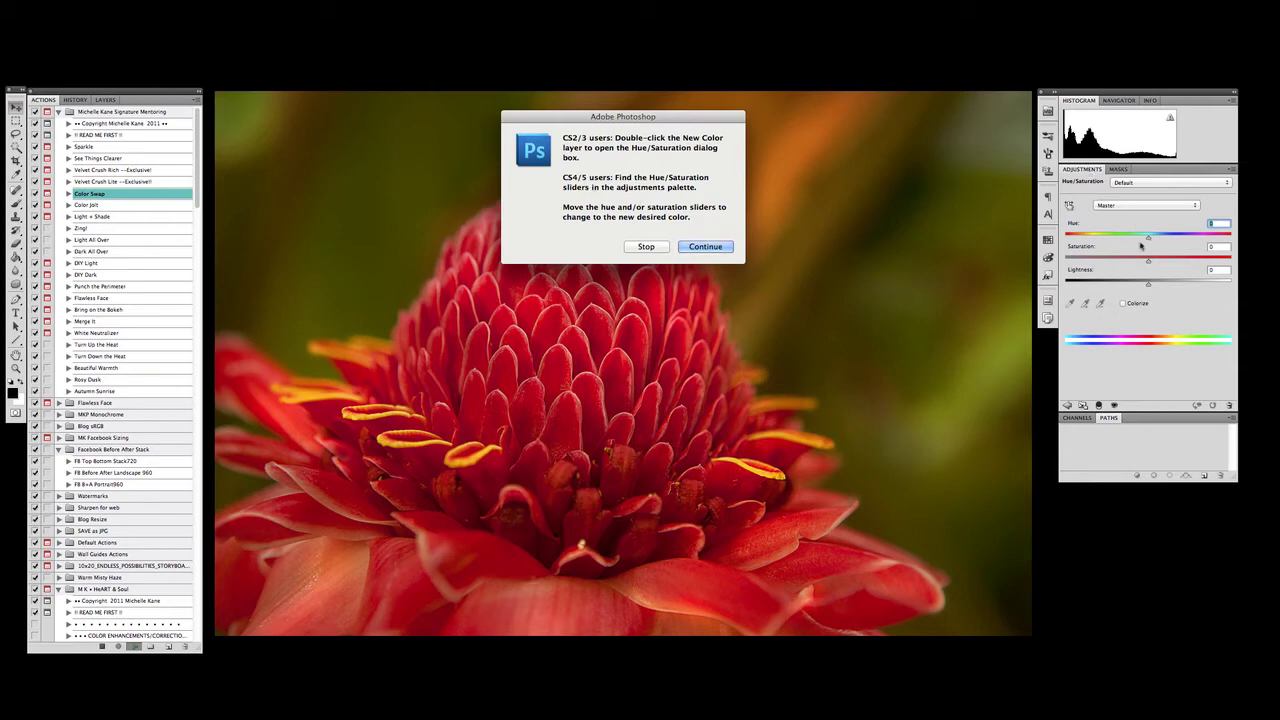
{"action": "left_click", "coordinate": [690, 247]}
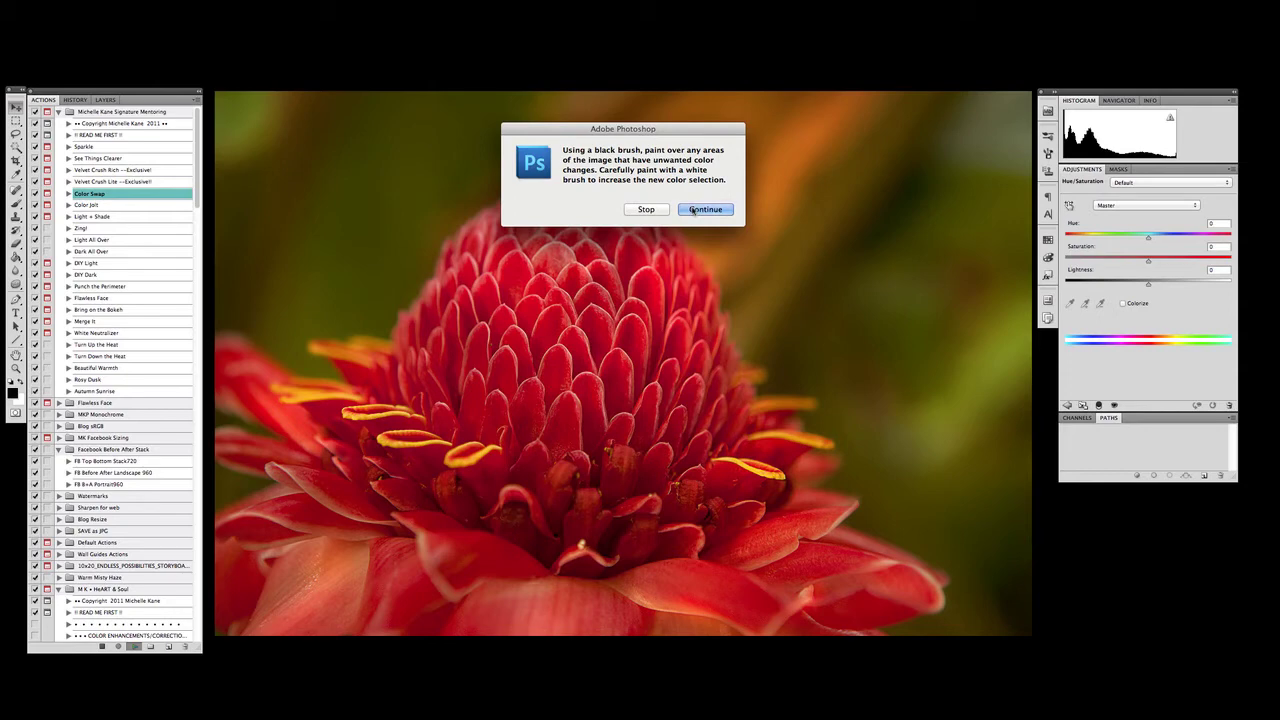
Step: Try purple-blue, red and green hues on the flower, settling at Hue -40 magenta-purple
{"action": "left_click", "coordinate": [693, 211]}
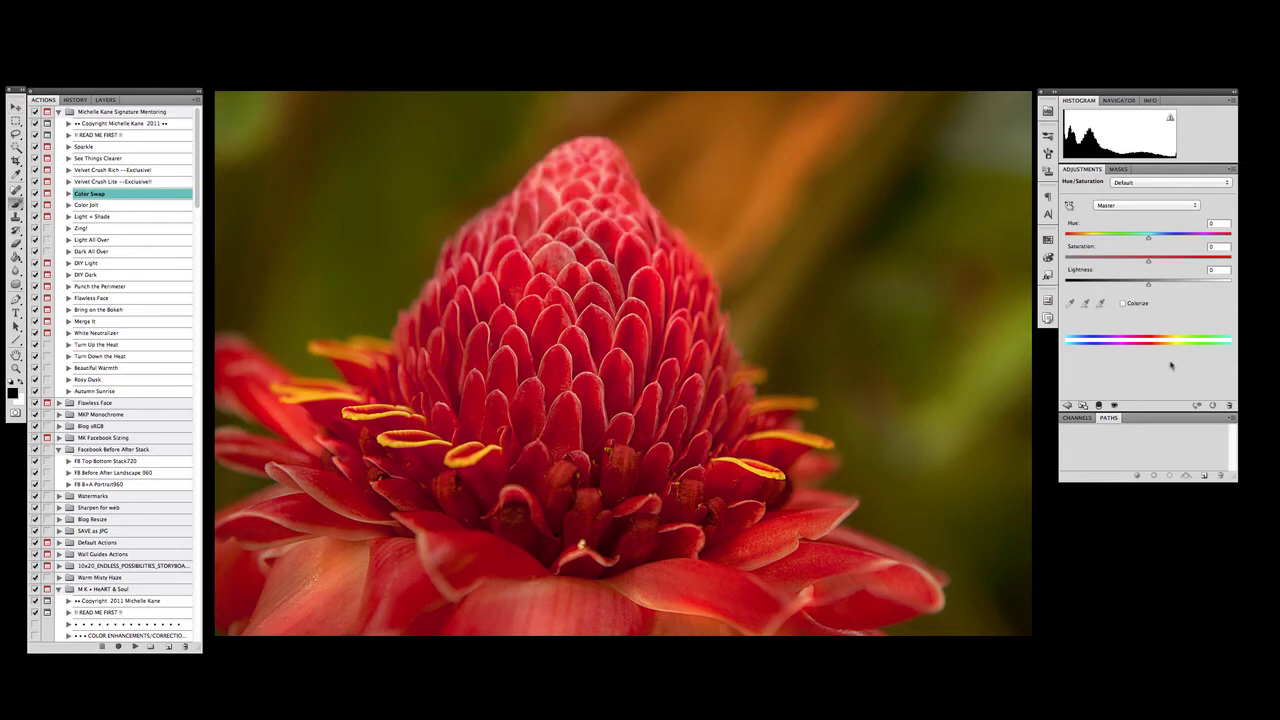
{"action": "left_click", "coordinate": [112, 101]}
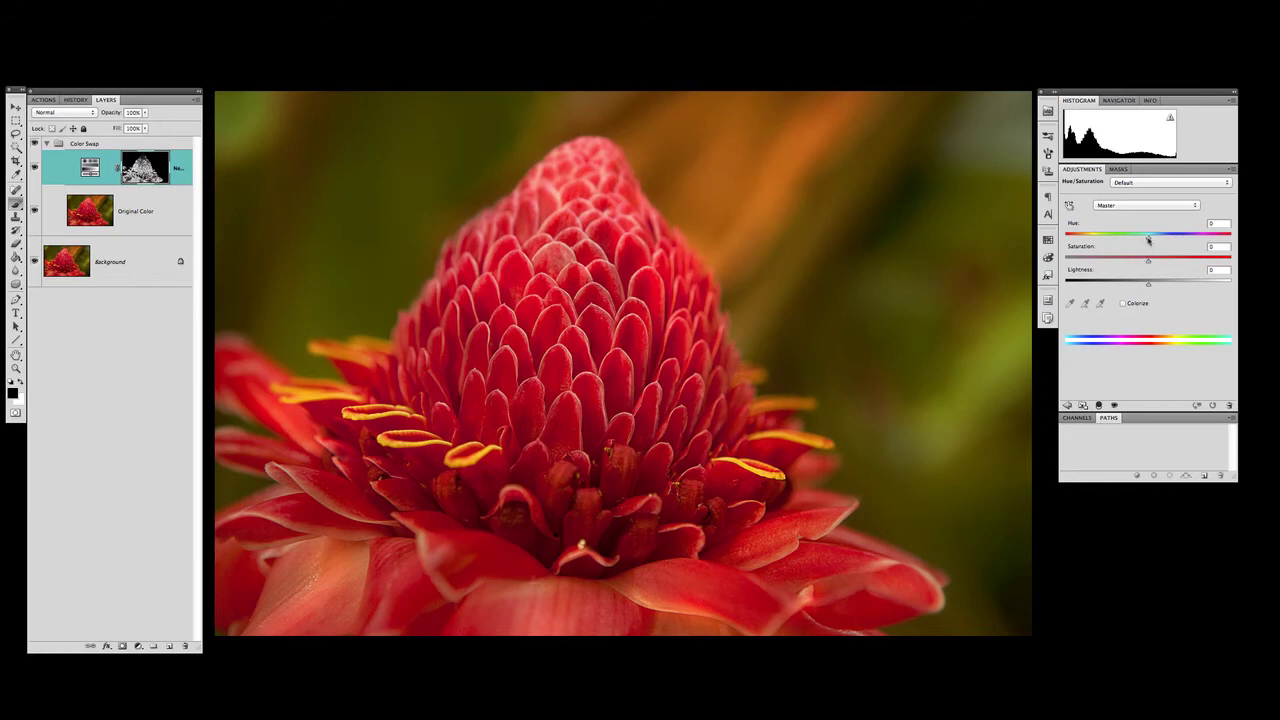
{"action": "left_click_drag", "start_coordinate": [1148, 238], "coordinate": [1065, 235]}
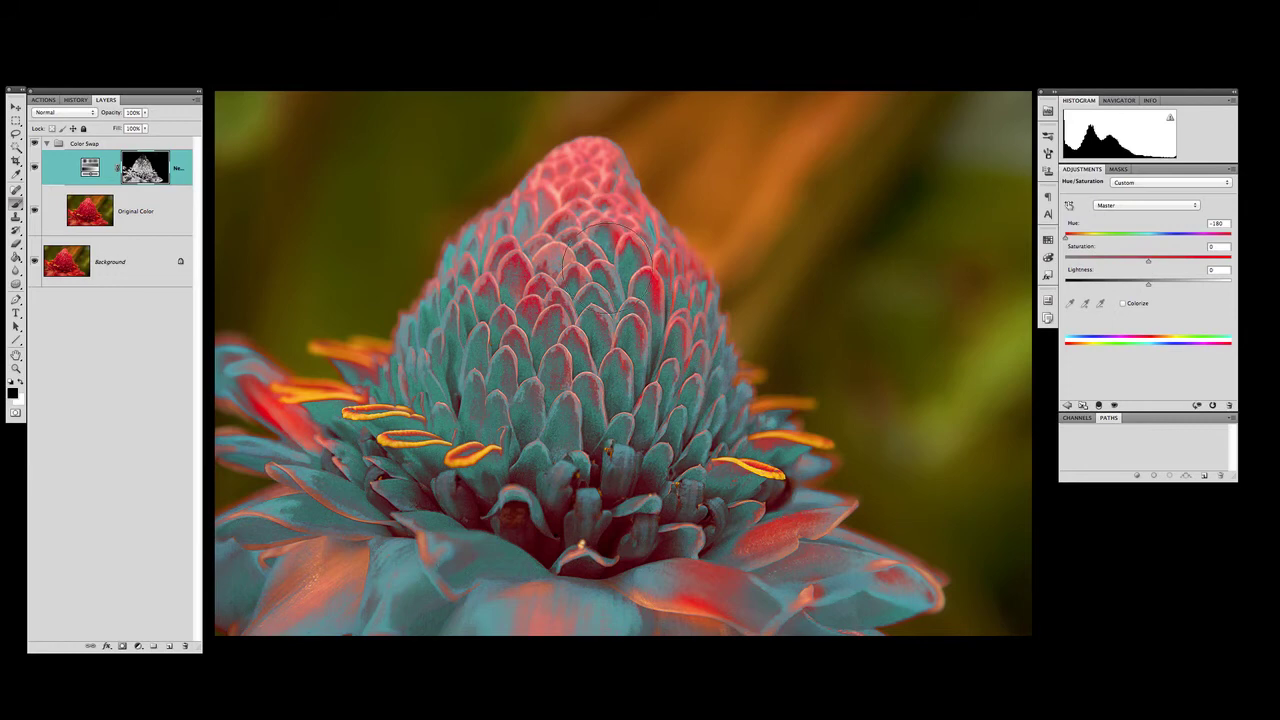
{"action": "key", "text": "v"}
{"action": "left_click_drag", "start_coordinate": [1068, 238], "coordinate": [1123, 236]}
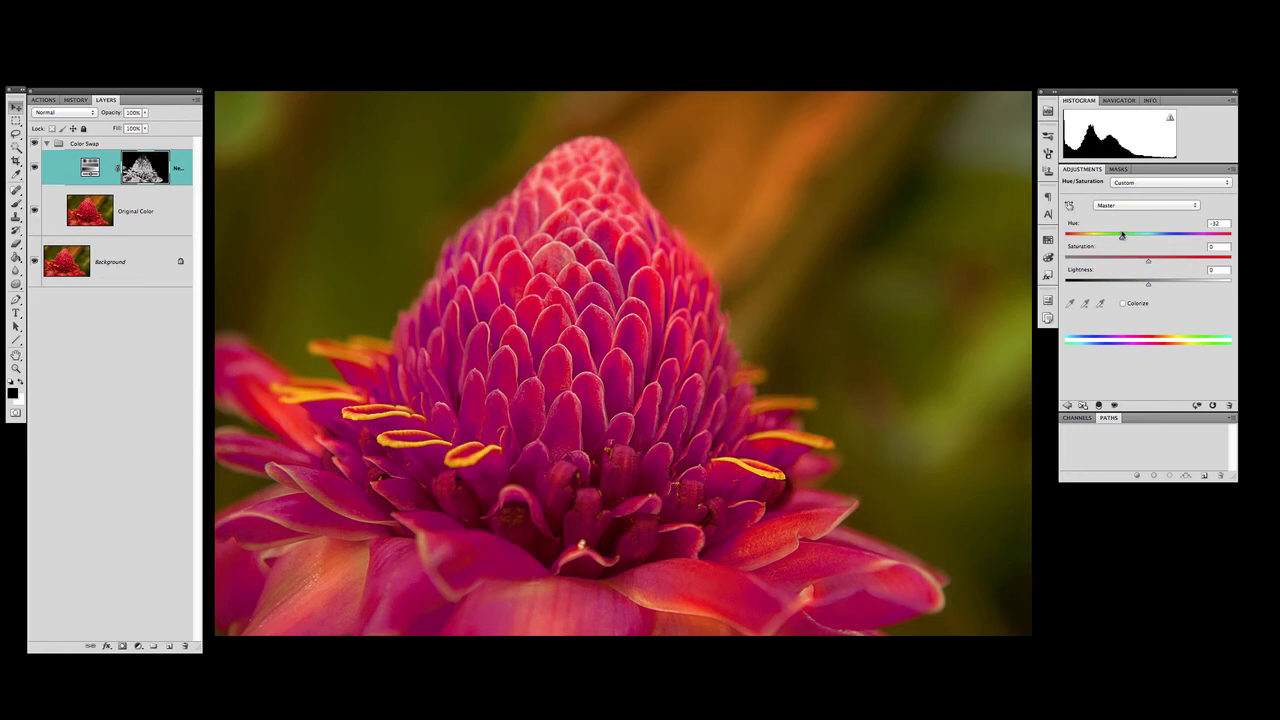
{"action": "left_click_drag", "start_coordinate": [1123, 236], "coordinate": [1214, 233]}
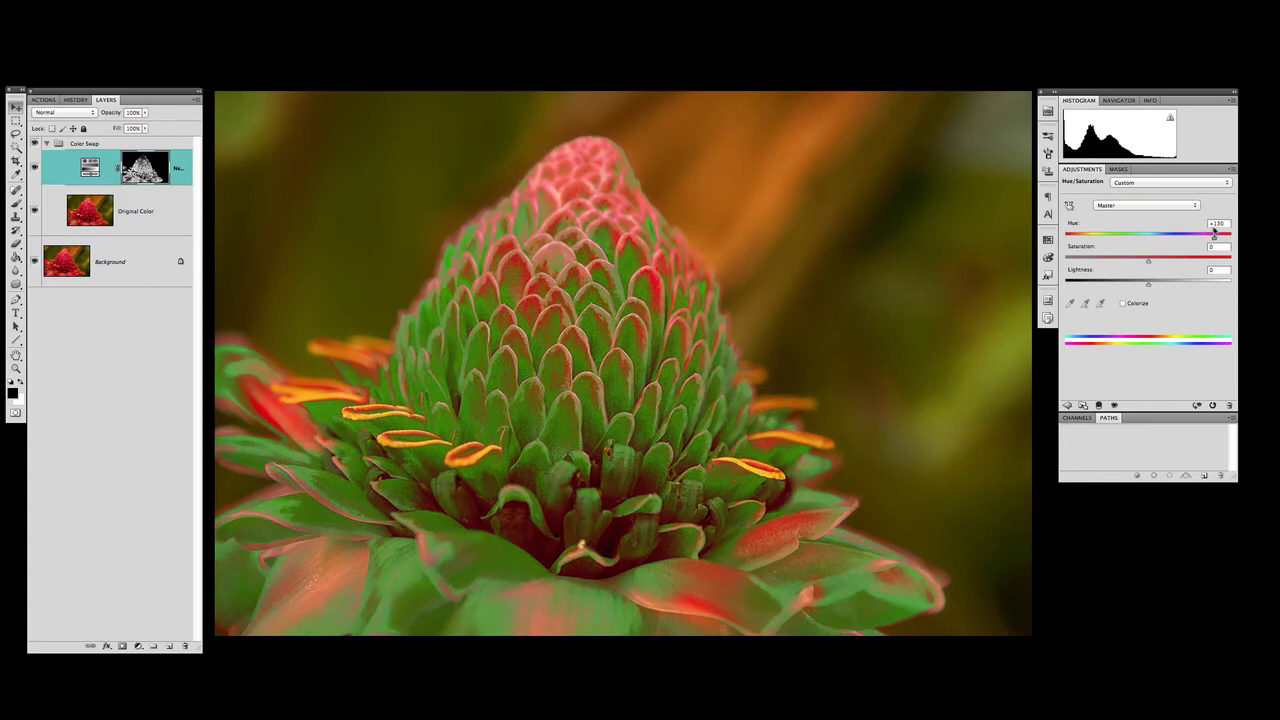
{"action": "left_click_drag", "start_coordinate": [1214, 232], "coordinate": [1146, 286]}
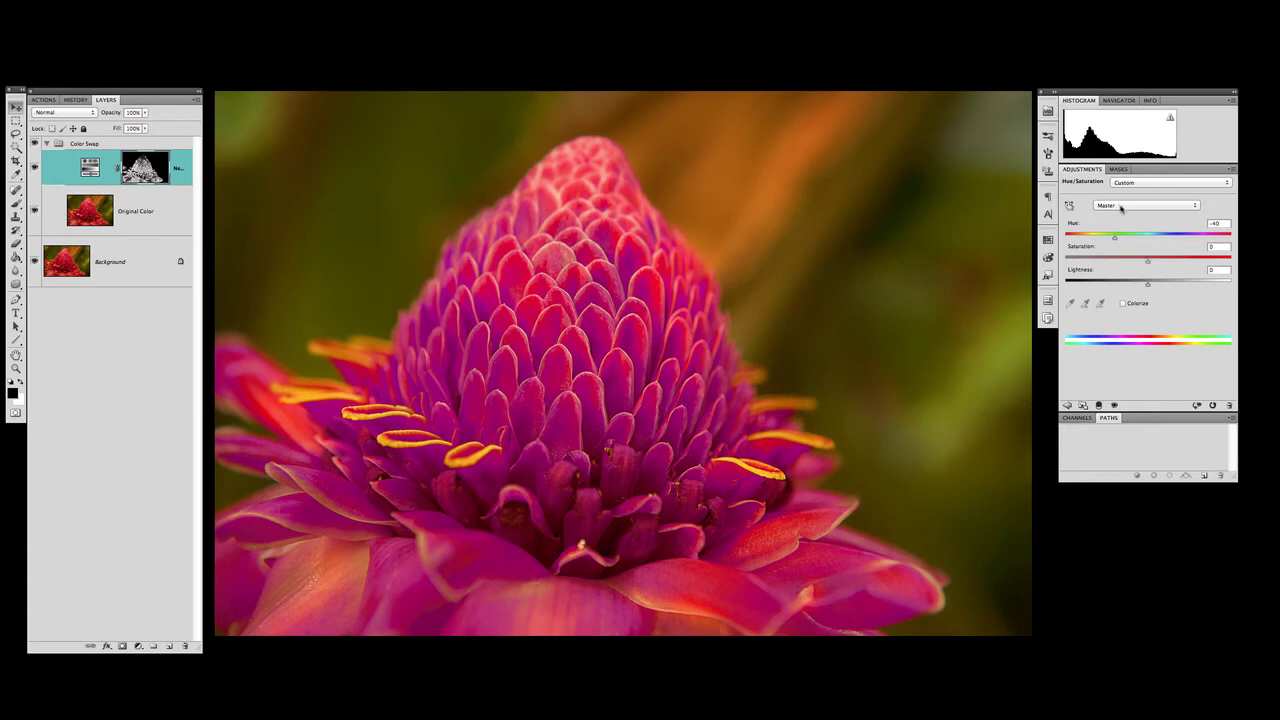
Step: Try a Colorize tint, then turn it off and set Hue to +104 for green bracts
{"action": "left_click", "coordinate": [1136, 306]}
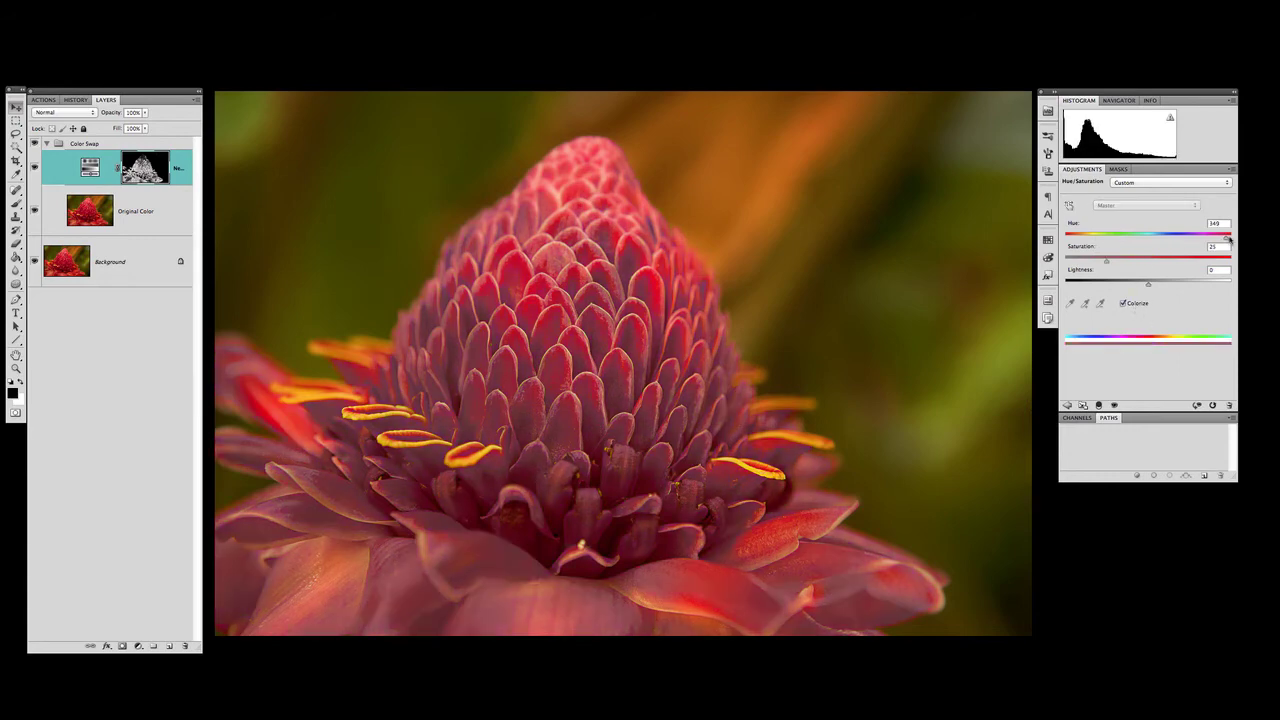
{"action": "left_click_drag", "start_coordinate": [1232, 238], "coordinate": [1150, 236]}
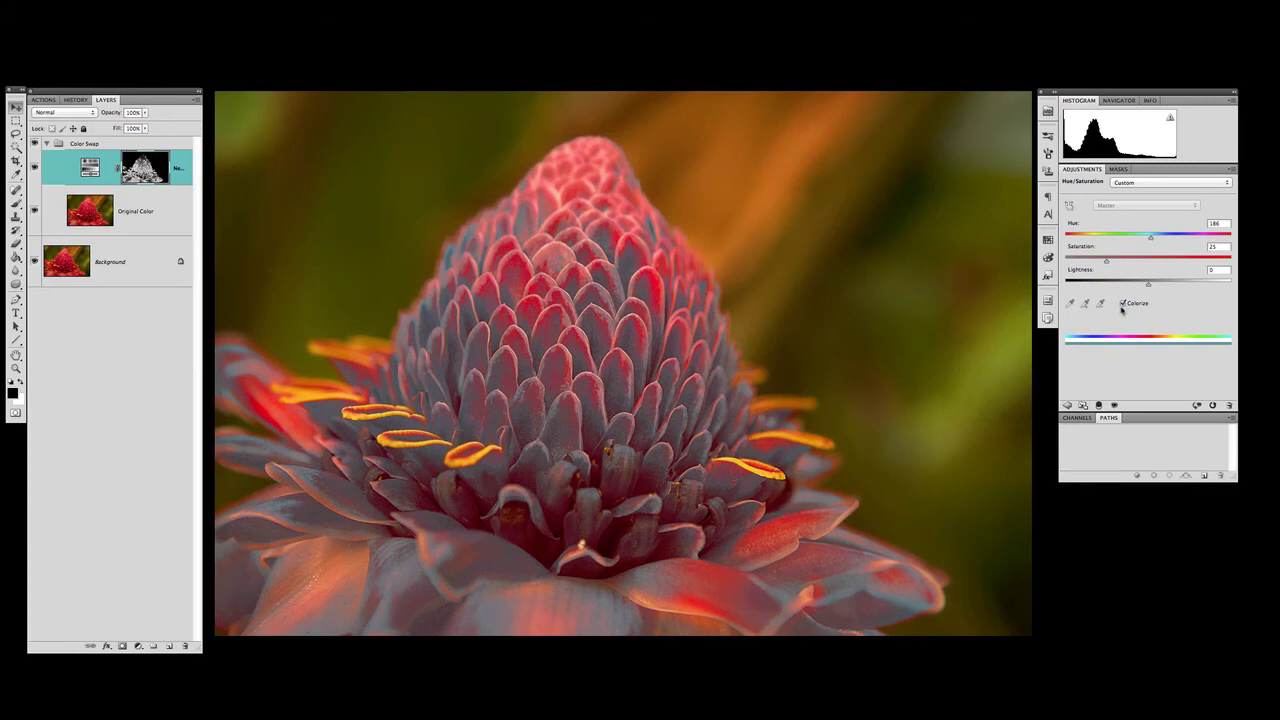
{"action": "left_click", "coordinate": [1124, 303]}
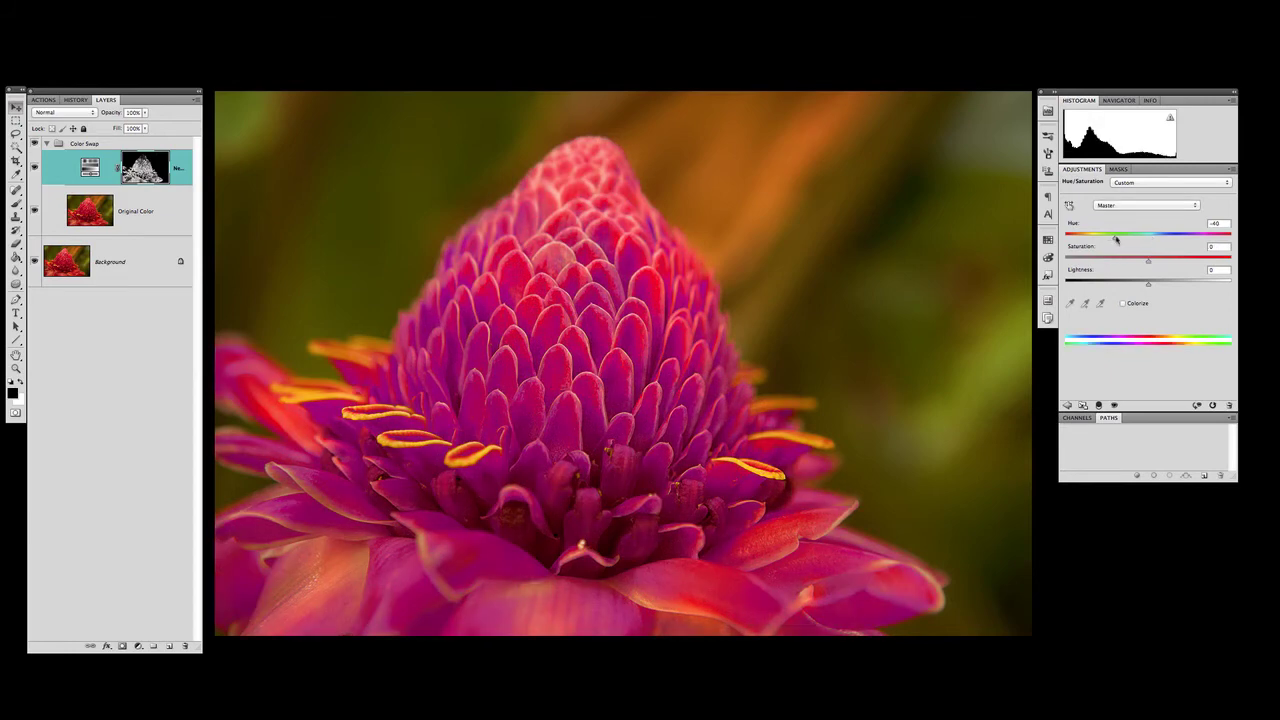
{"action": "mouse_move", "coordinate": [1118, 238]}
{"action": "left_mouse_down"}
{"action": "mouse_move", "coordinate": [1150, 238]}
{"action": "mouse_move", "coordinate": [1106, 238]}
{"action": "left_mouse_up"}
{"action": "left_click_drag", "start_coordinate": [1107, 240], "coordinate": [1204, 236]}
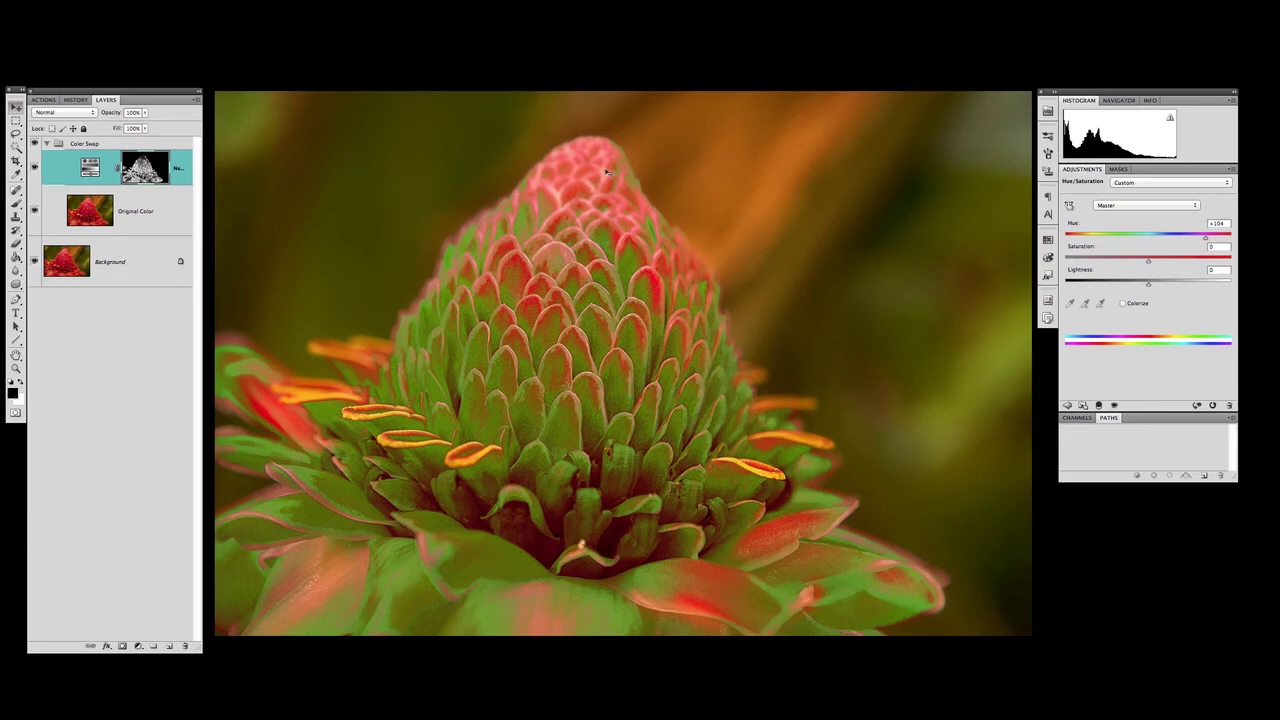
{"action": "key", "text": "b"}
{"action": "mouse_move", "coordinate": [645, 265]}
{"action": "left_mouse_down"}
{"action": "mouse_move", "coordinate": [460, 430]}
{"action": "mouse_move", "coordinate": [420, 500]}
{"action": "mouse_move", "coordinate": [690, 310]}
{"action": "mouse_move", "coordinate": [440, 490]}
{"action": "mouse_move", "coordinate": [480, 290]}
{"action": "mouse_move", "coordinate": [740, 470]}
{"action": "left_mouse_up"}
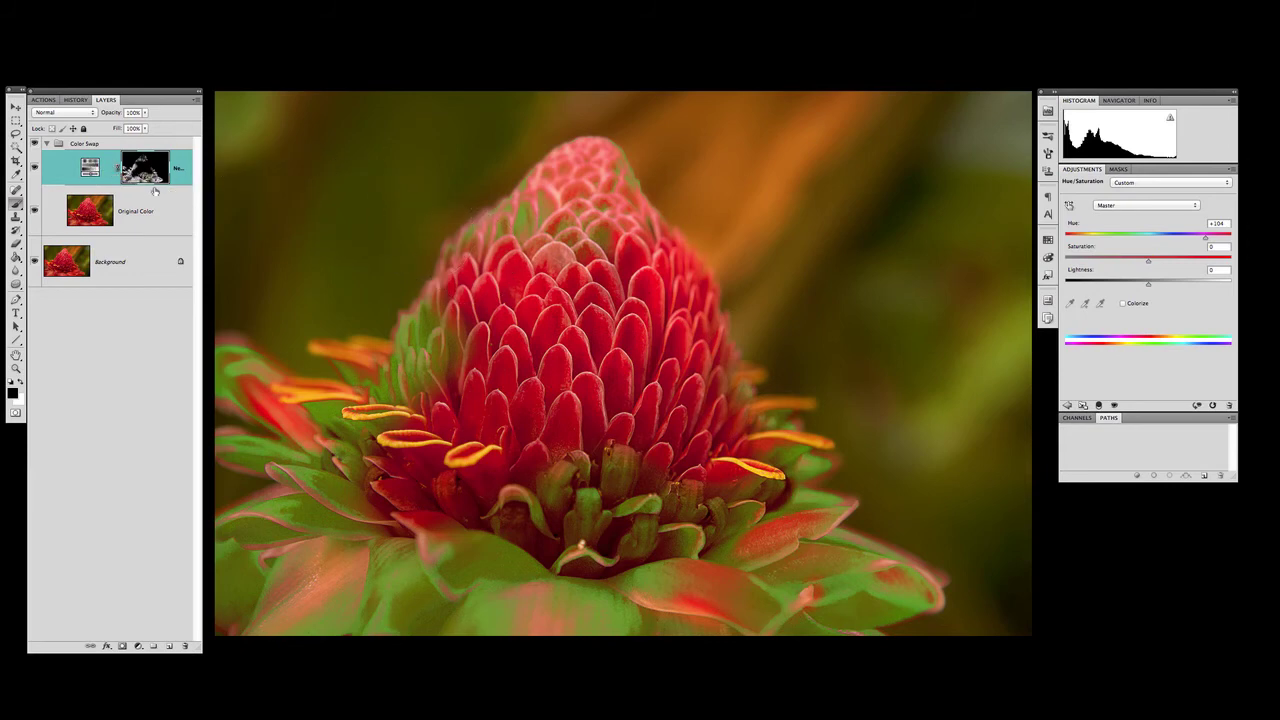
{"action": "key", "text": "ctrl+i"}
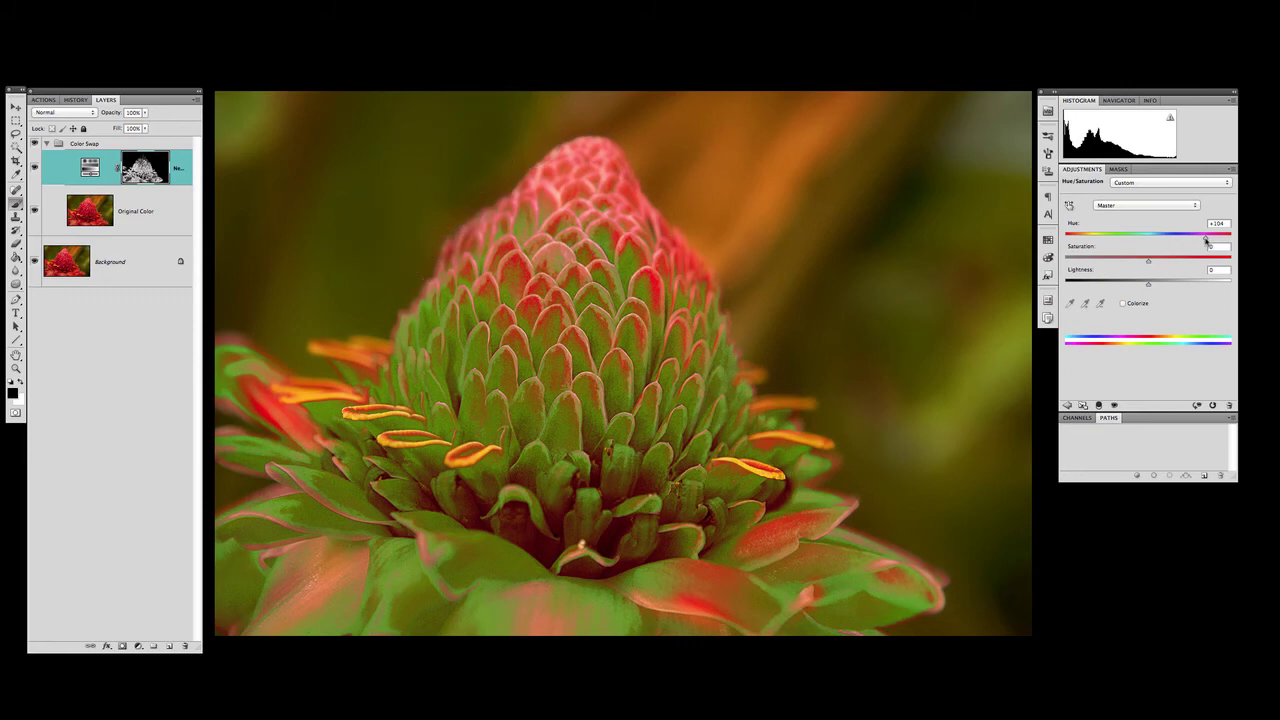
Step: Set the flower's Hue to about -22 and the Color Swap layer opacity to 63%
{"action": "left_click_drag", "start_coordinate": [1207, 240], "coordinate": [1128, 237]}
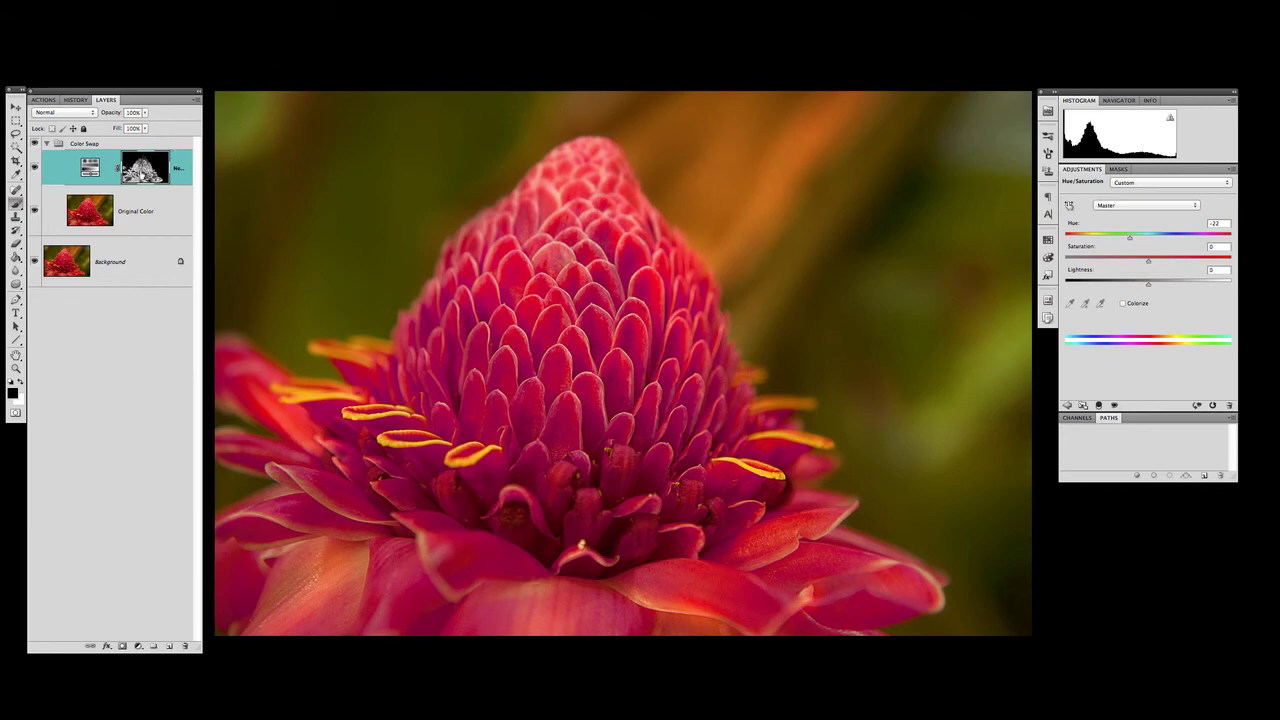
{"action": "left_click", "coordinate": [143, 113]}
{"action": "mouse_move", "coordinate": [148, 125]}
{"action": "left_mouse_down"}
{"action": "mouse_move", "coordinate": [102, 125]}
{"action": "mouse_move", "coordinate": [126, 126]}
{"action": "left_mouse_up"}
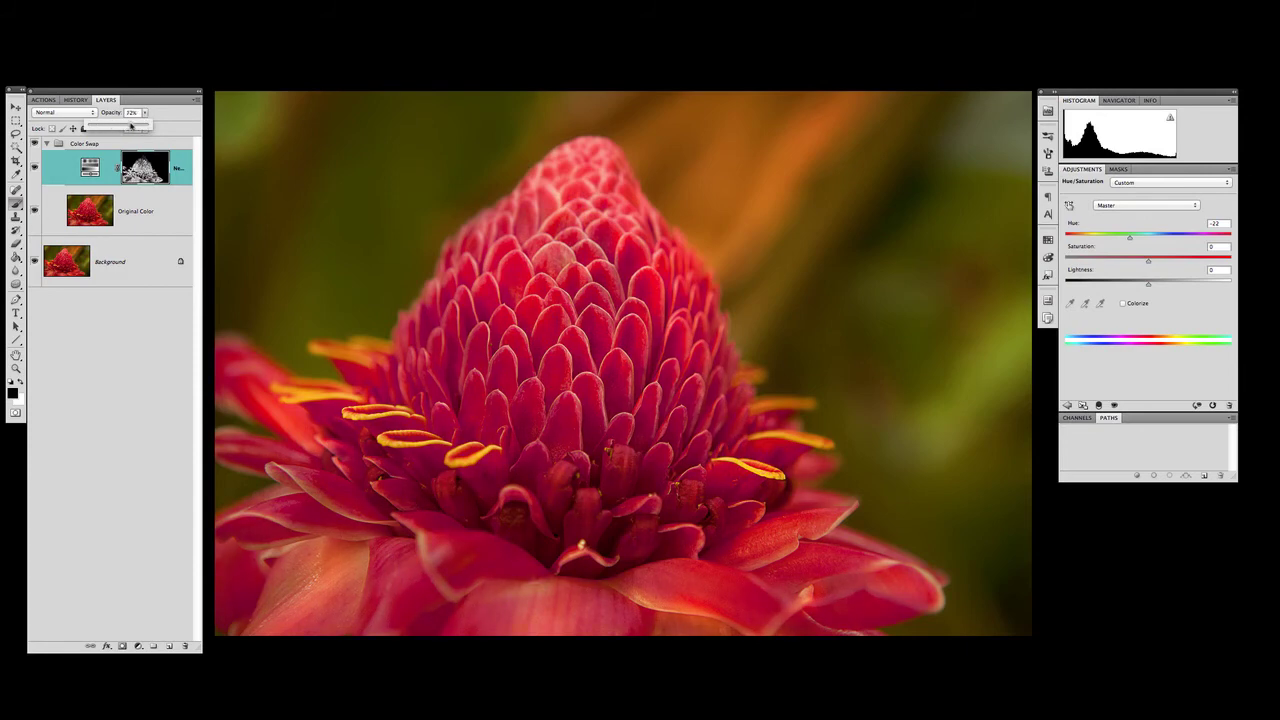
{"action": "left_click_drag", "start_coordinate": [126, 126], "coordinate": [127, 126]}
{"action": "left_click", "coordinate": [35, 170]}
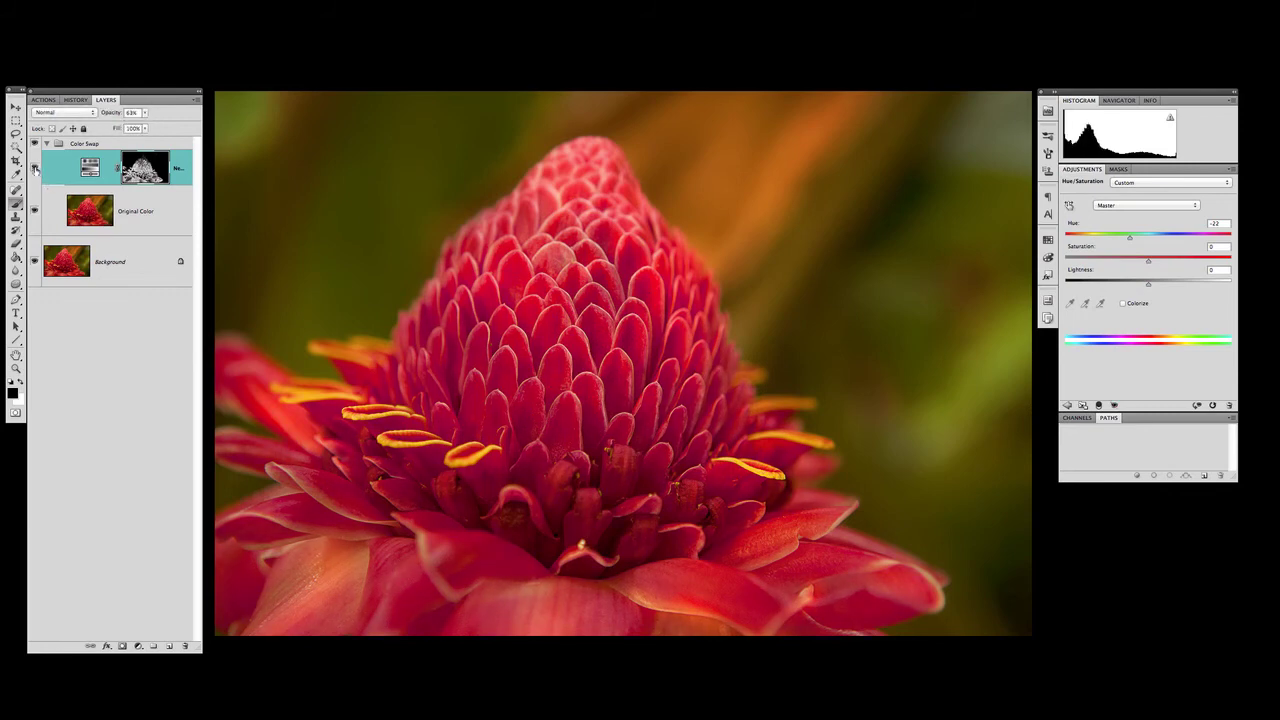
Step: Toggle the Color Swap group's visibility on and off to compare before and after
{"action": "left_click", "coordinate": [35, 170]}
{"action": "left_click", "coordinate": [35, 170]}
{"action": "left_click", "coordinate": [35, 170]}
{"action": "left_click", "coordinate": [35, 170]}
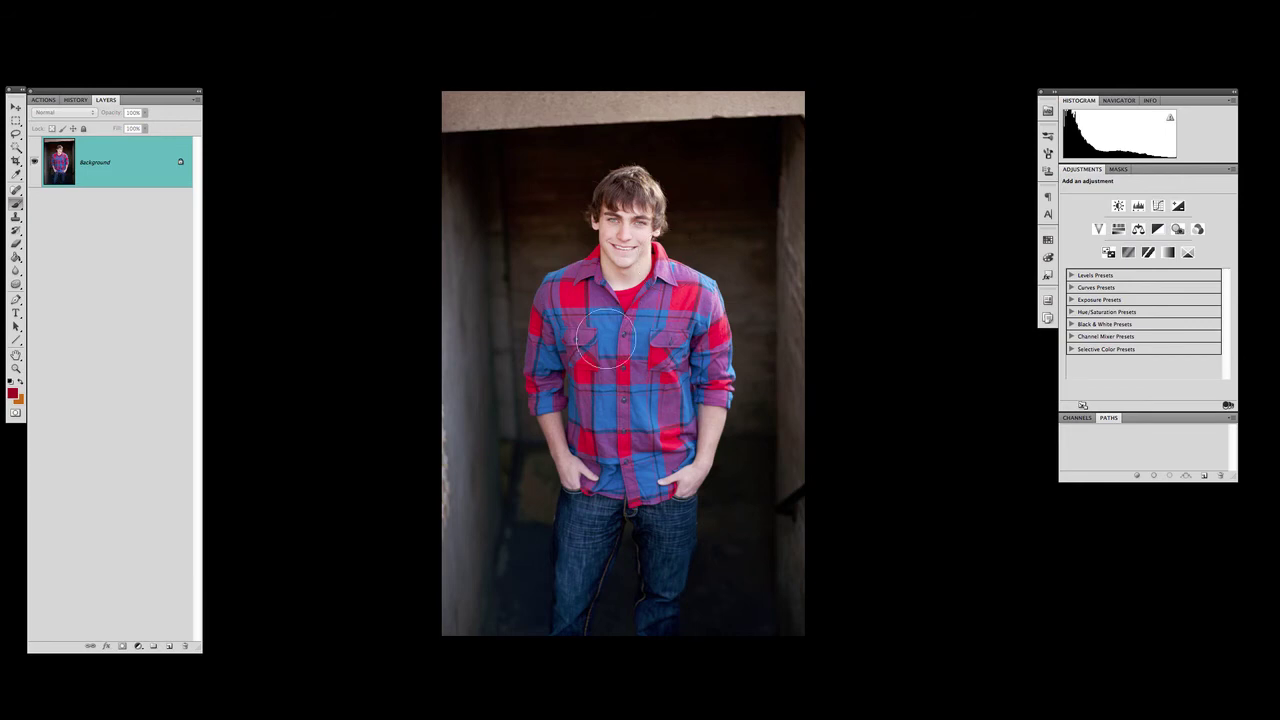
Step: Play the Color Swap action on the shirt photo and continue past both instruction messages
{"action": "key", "text": "v"}
{"action": "left_click", "coordinate": [43, 100]}
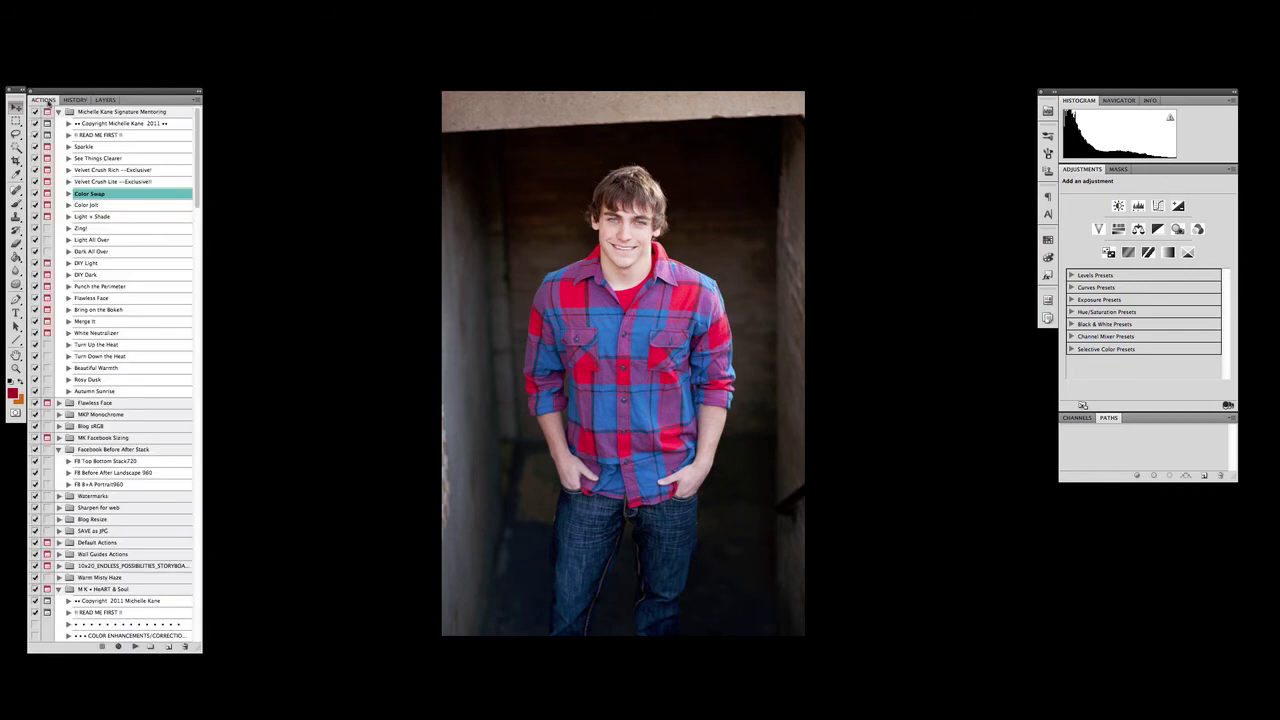
{"action": "left_click", "coordinate": [135, 646]}
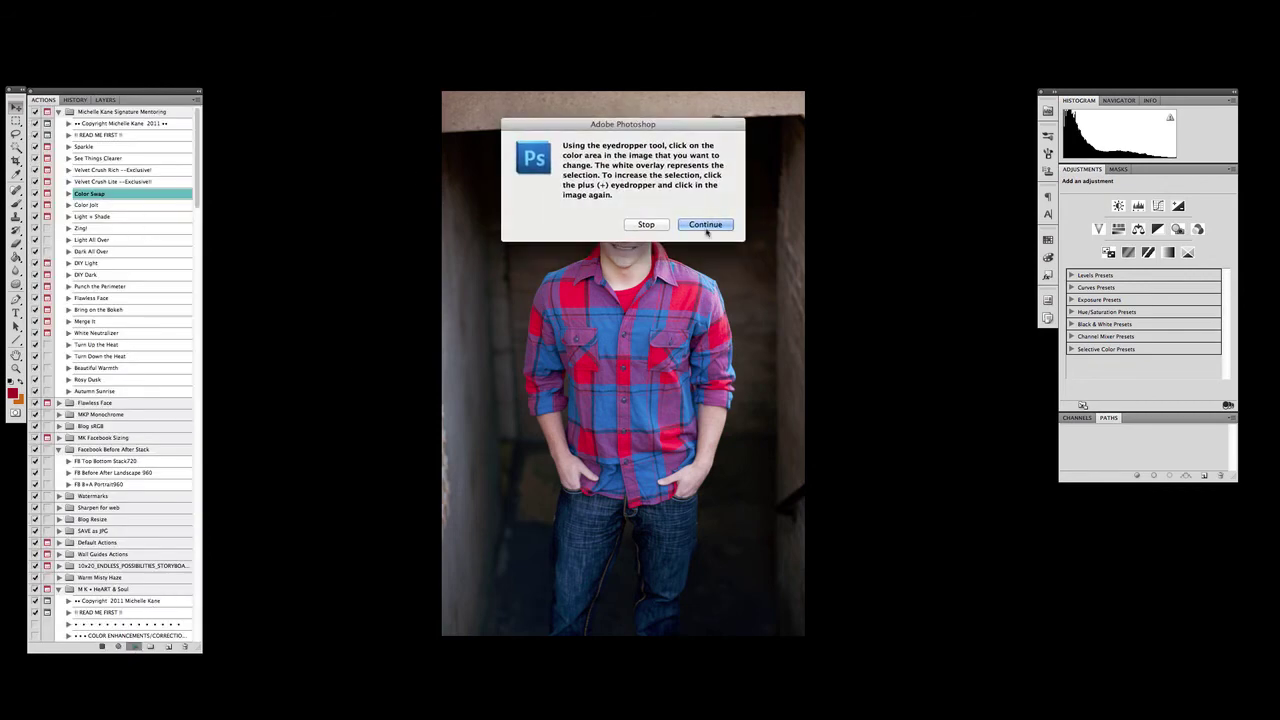
{"action": "left_click", "coordinate": [706, 228]}
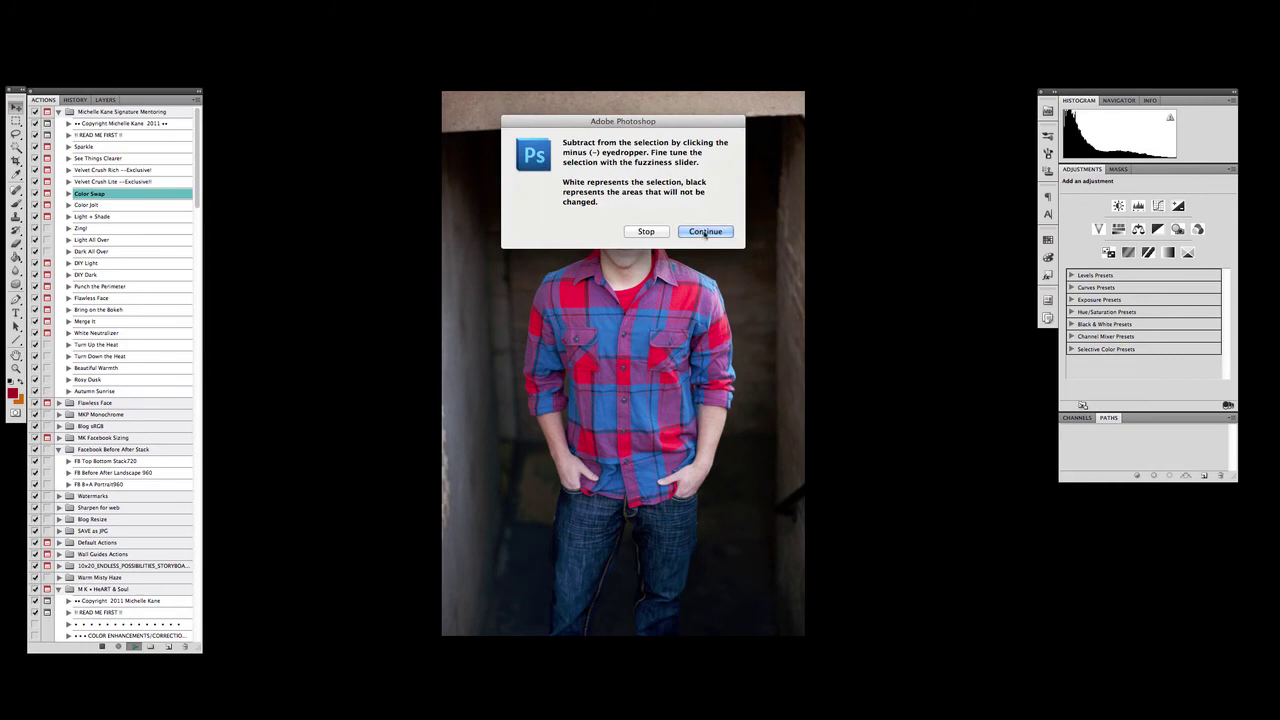
{"action": "left_click", "coordinate": [706, 232]}
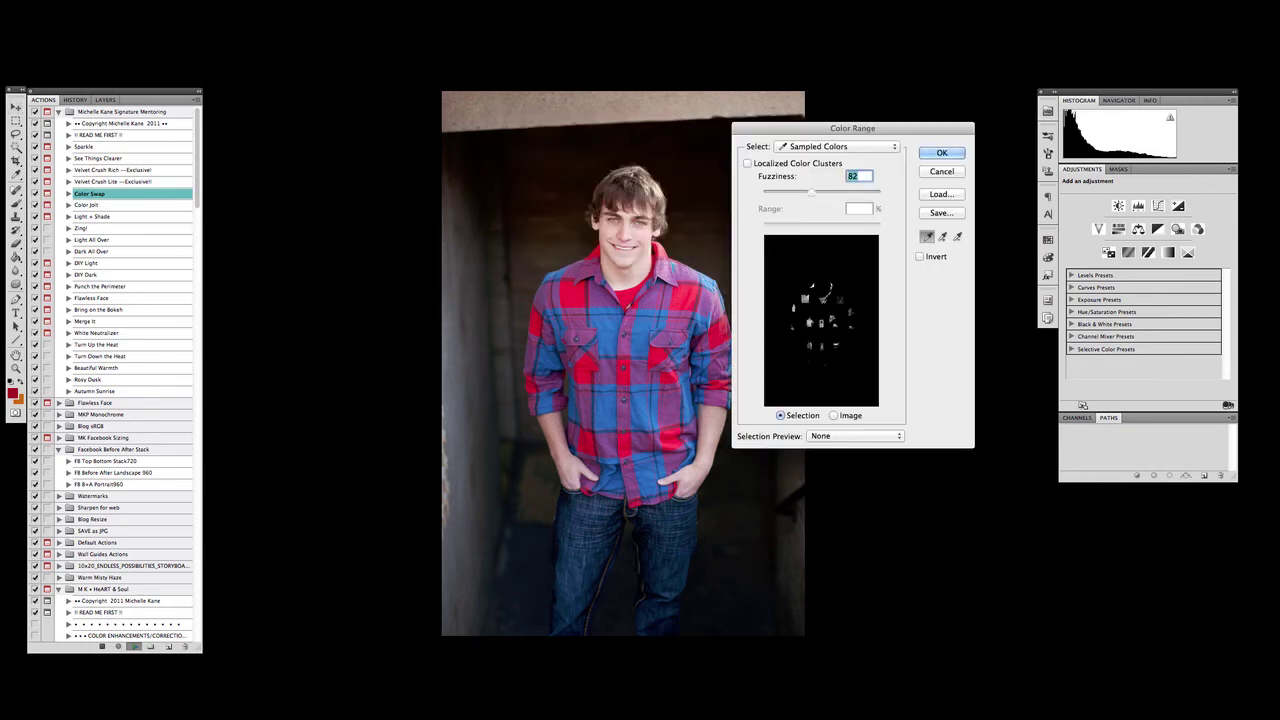
Step: Sample the shirt's red squares, set Fuzziness to 123 and accept the selection
{"action": "left_click", "coordinate": [573, 289]}
{"action": "left_click", "coordinate": [616, 322]}
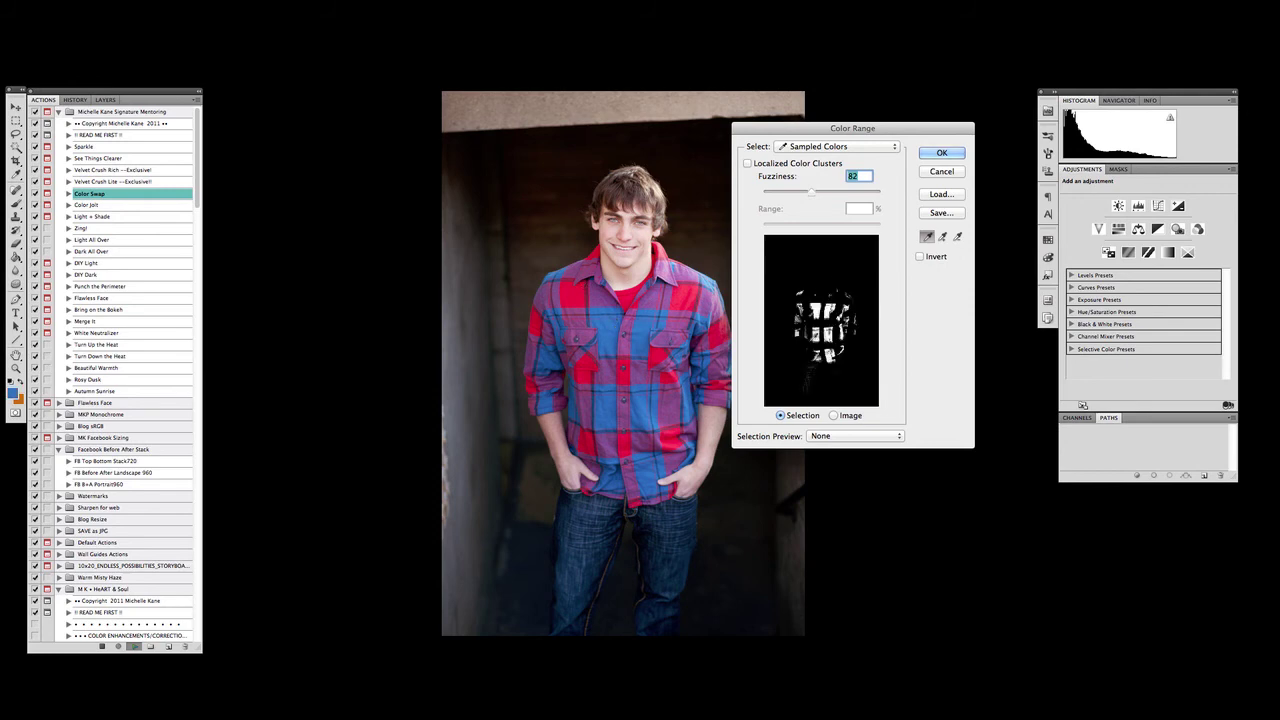
{"action": "left_click", "coordinate": [574, 290]}
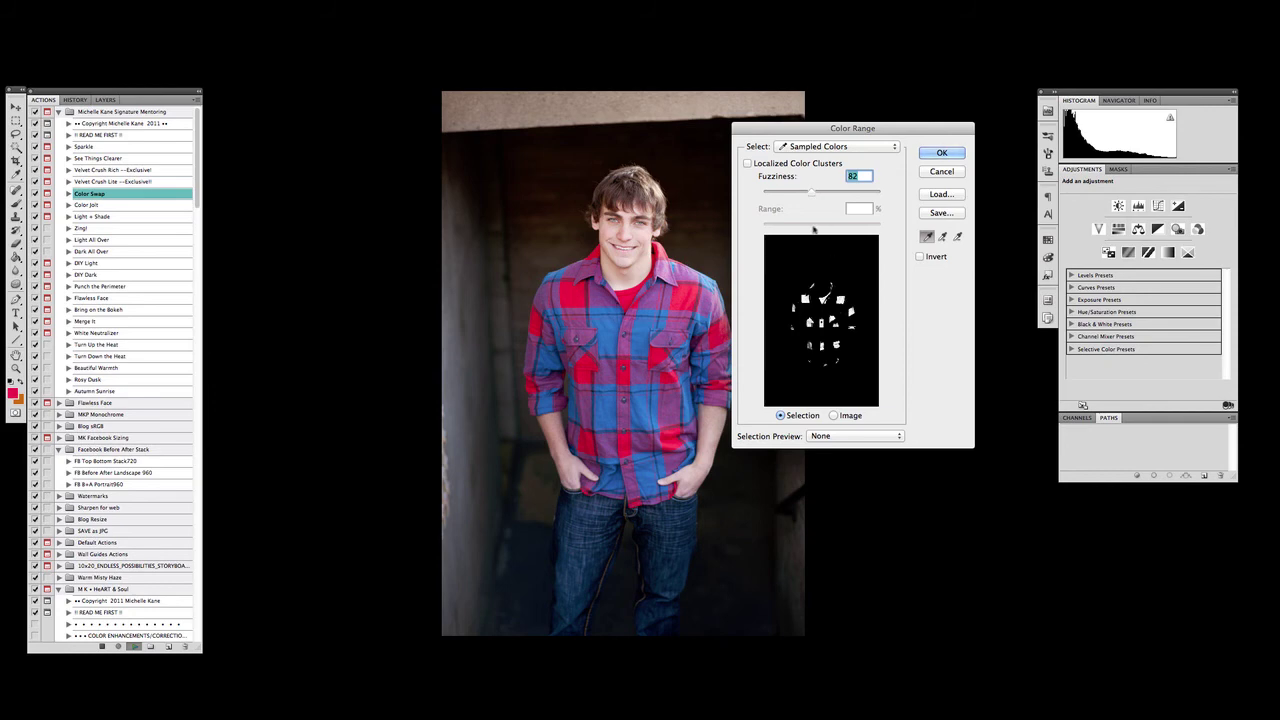
{"action": "left_click_drag", "start_coordinate": [809, 193], "coordinate": [880, 194]}
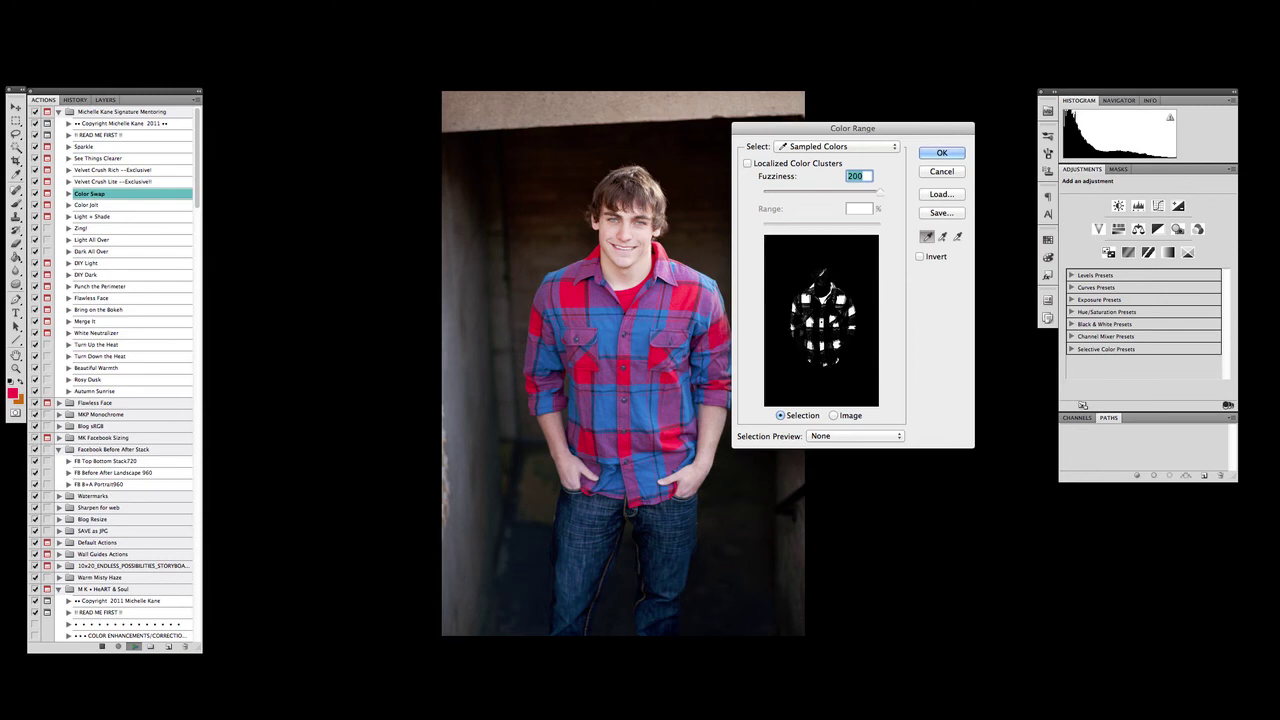
{"action": "left_click_drag", "start_coordinate": [879, 196], "coordinate": [835, 196]}
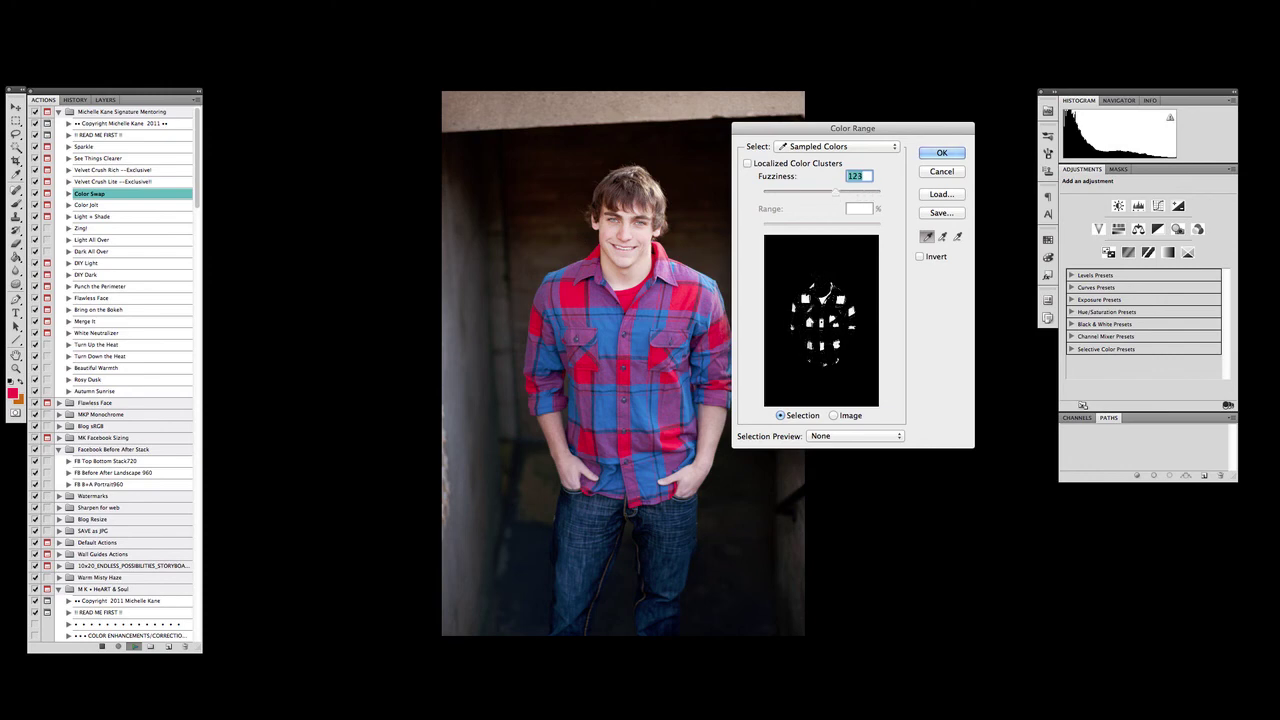
{"action": "left_click", "coordinate": [942, 152]}
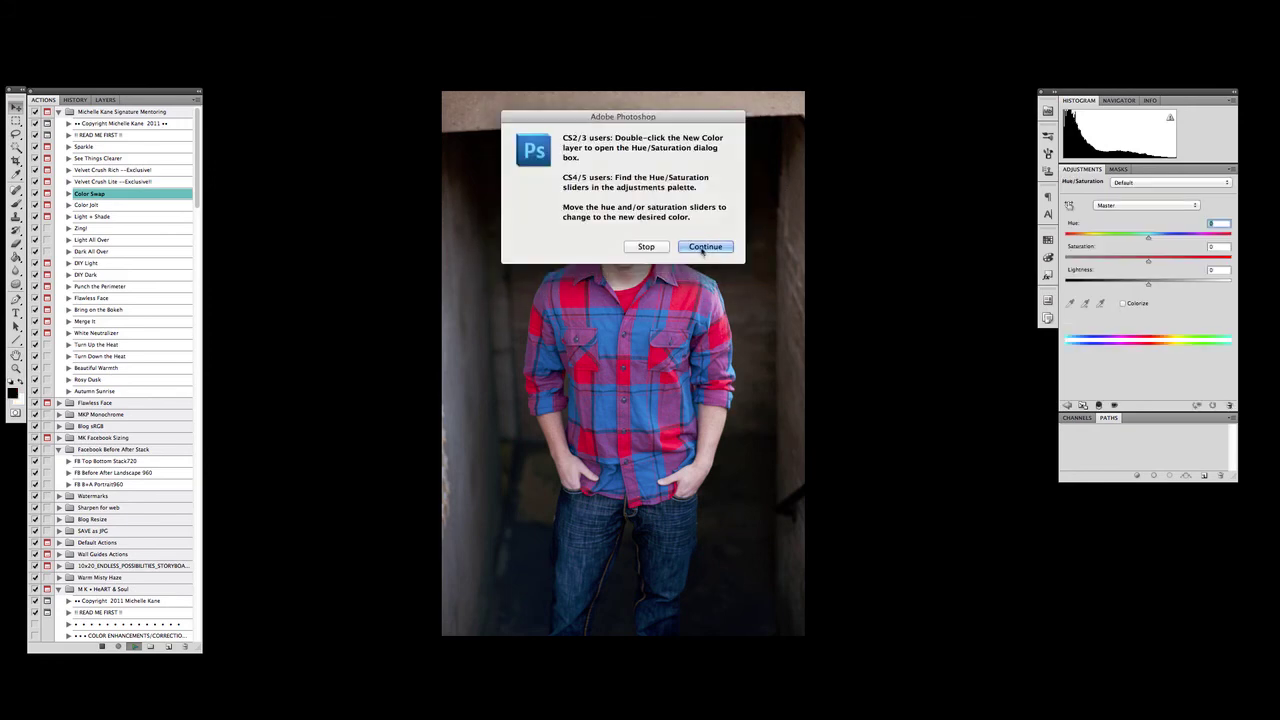
Step: Continue past the Color Swap action's messages and show the Color Swap group's layers
{"action": "left_click", "coordinate": [704, 246]}
{"action": "left_click", "coordinate": [705, 209]}
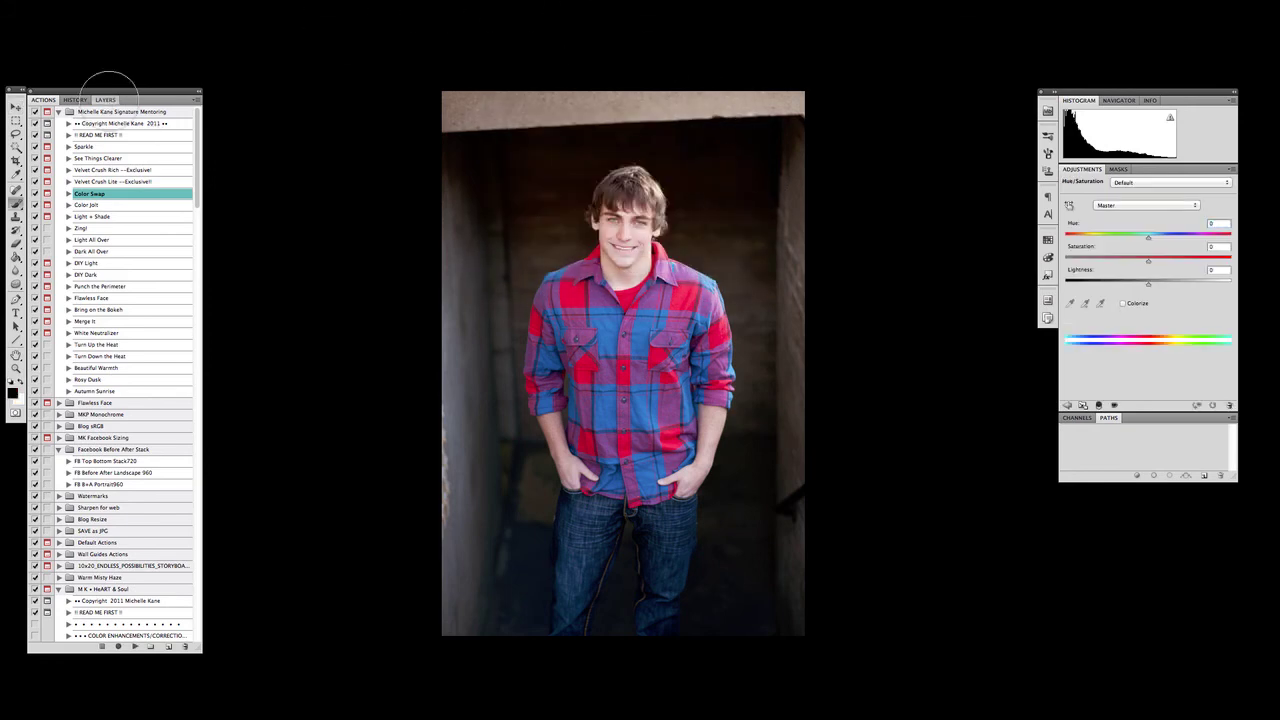
{"action": "left_click", "coordinate": [105, 100]}
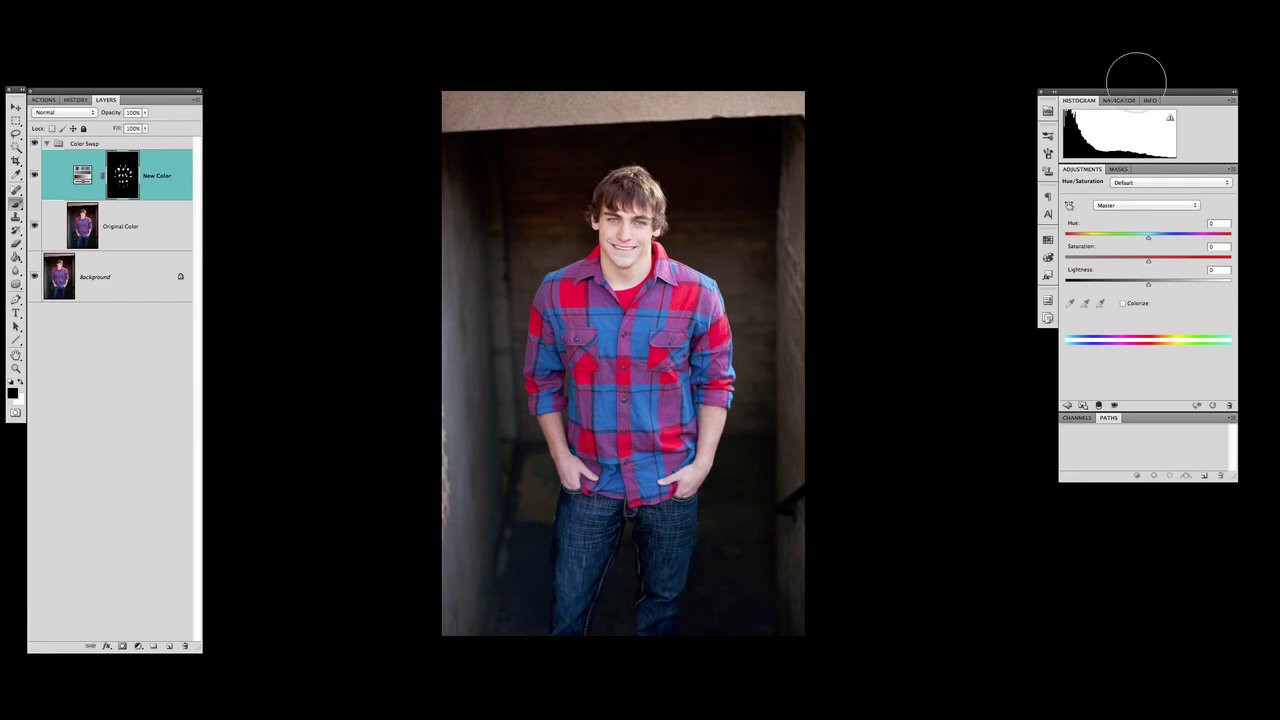
Step: Set Hue/Saturation to hue -146, saturation -17, lightness -9, comparing against the original red
{"action": "left_click_drag", "start_coordinate": [1134, 92], "coordinate": [910, 84]}
{"action": "left_click_drag", "start_coordinate": [924, 238], "coordinate": [852, 235]}
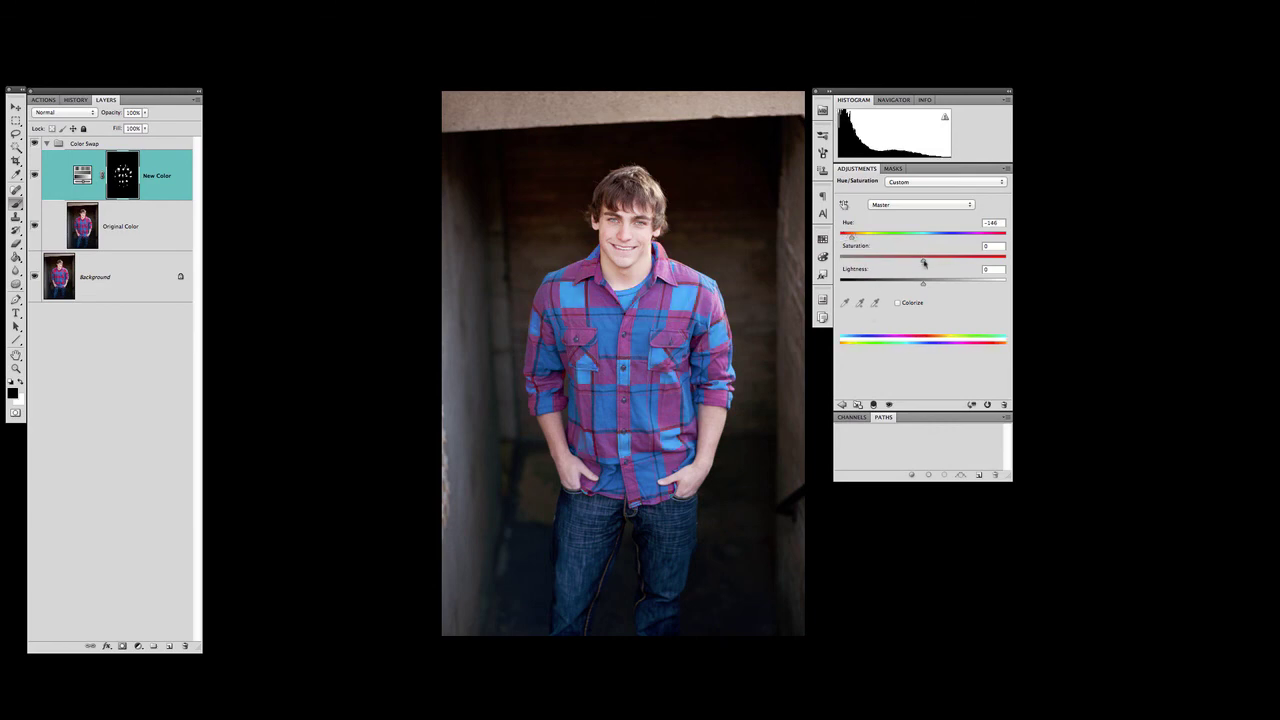
{"action": "left_click_drag", "start_coordinate": [922, 262], "coordinate": [908, 286]}
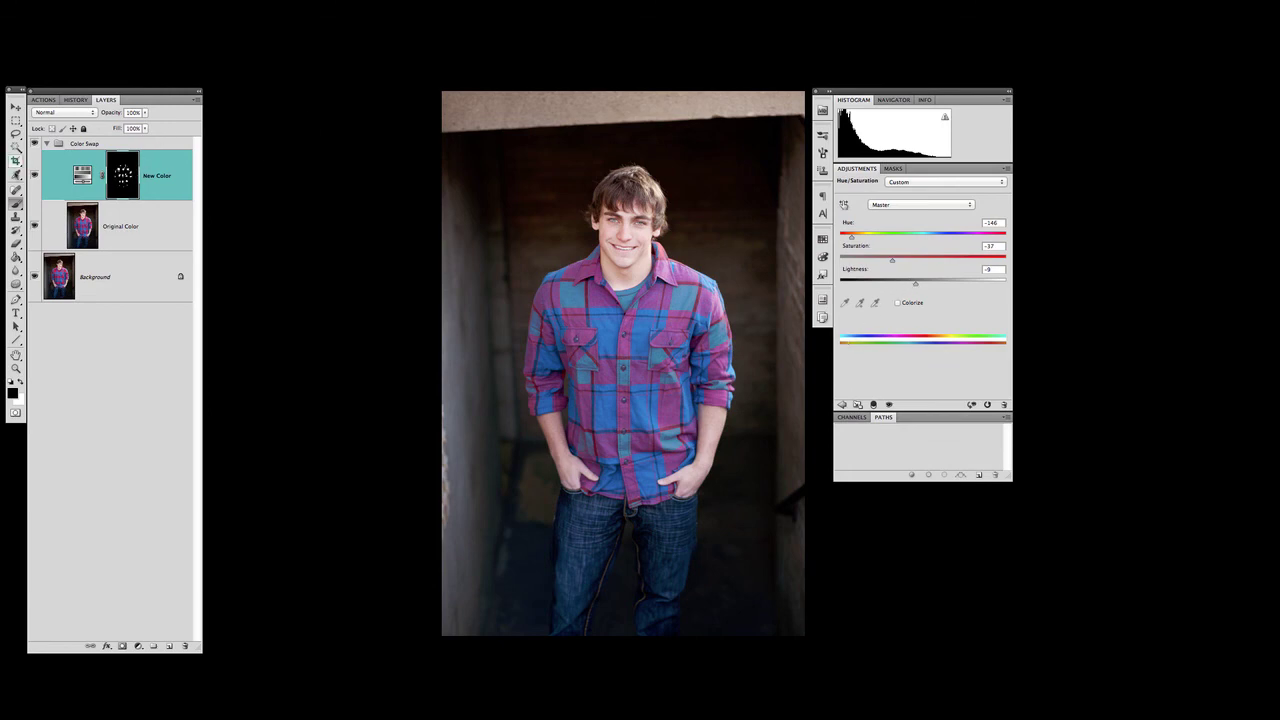
{"action": "left_click", "coordinate": [34, 176]}
{"action": "left_click", "coordinate": [34, 176]}
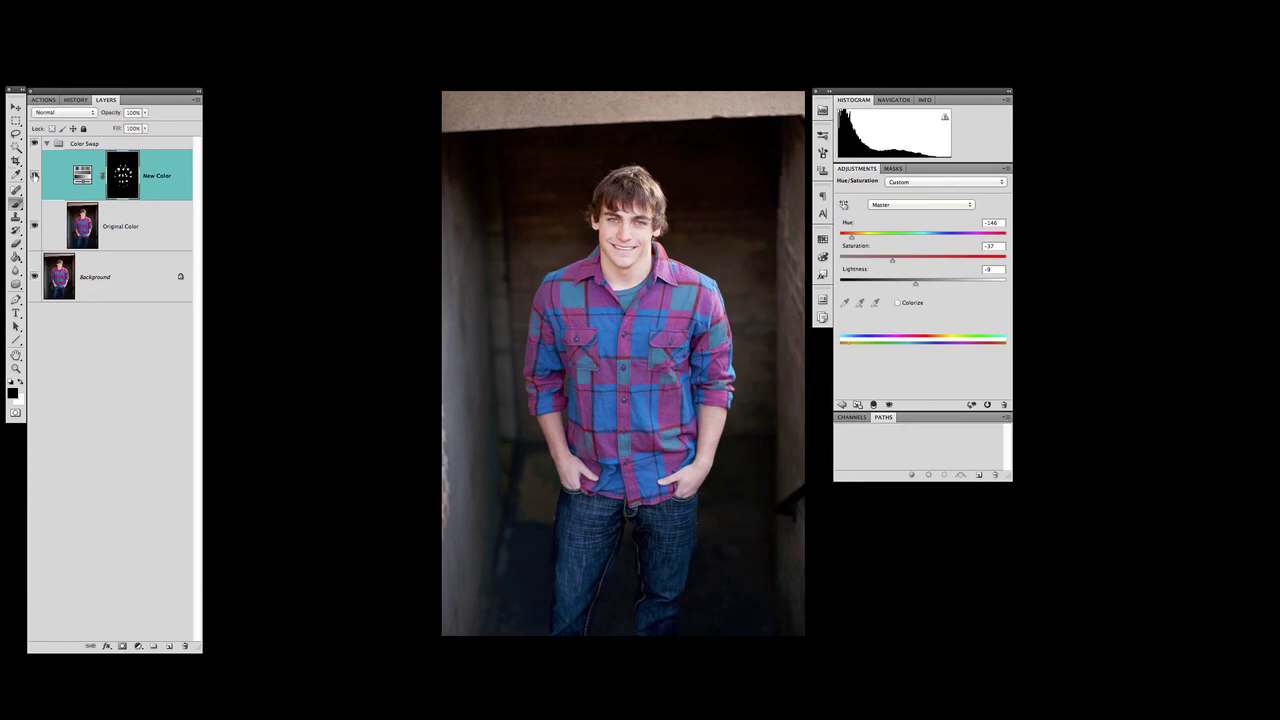